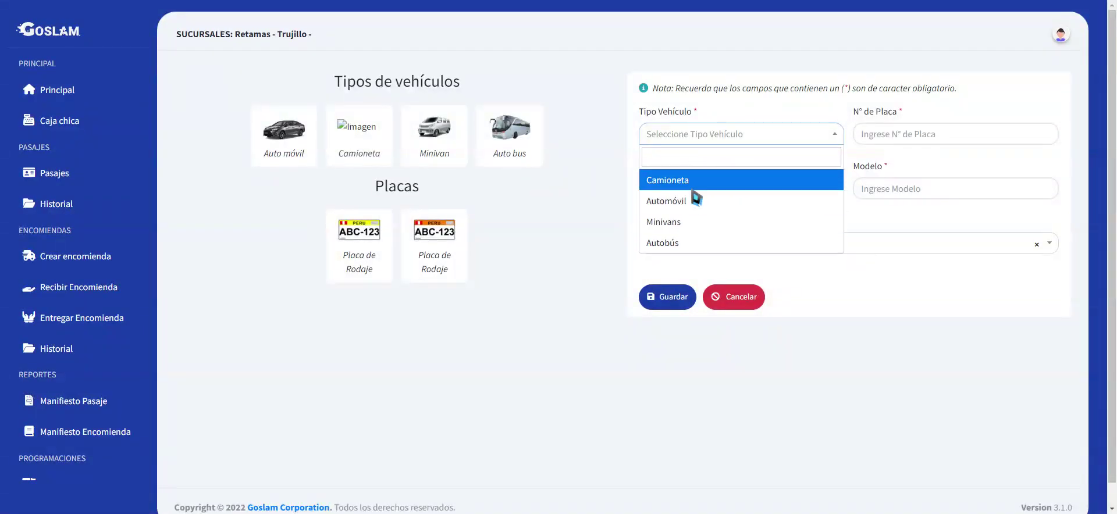
{"action": "left_click", "coordinate": [693, 185]}
{"action": "left_click", "coordinate": [902, 139]}
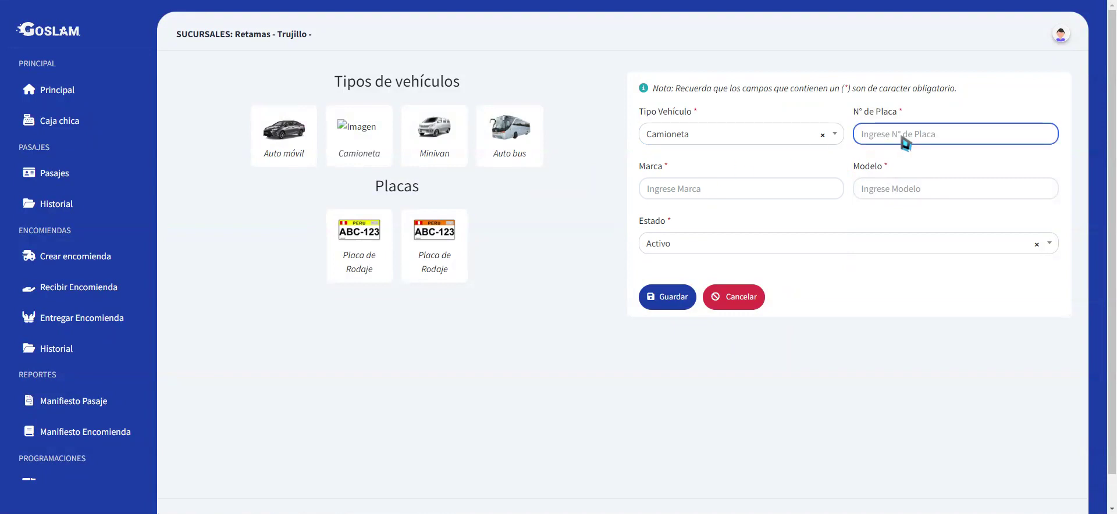
{"action": "type", "text": "T1X-524"}
{"action": "key", "text": "Tab"}
{"action": "type", "text": "T"}
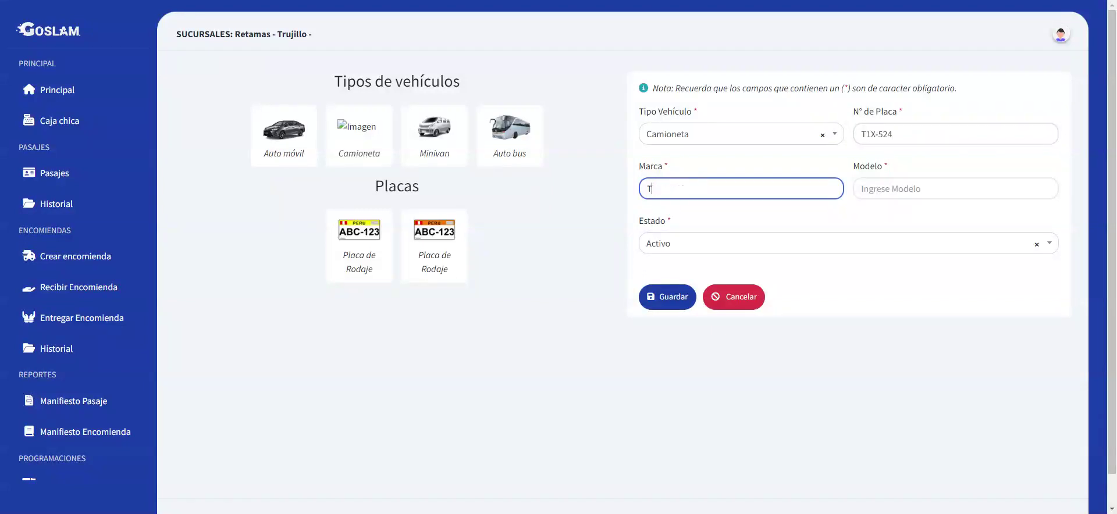
{"action": "type", "text": "oyota"}
{"action": "key", "text": "Tab"}
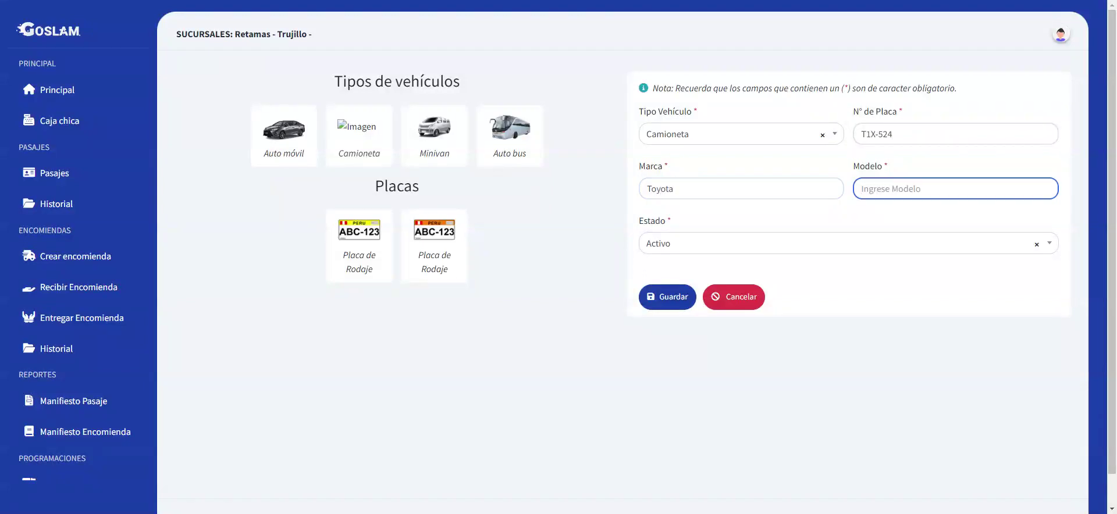
{"action": "type", "text": "Hilux"}
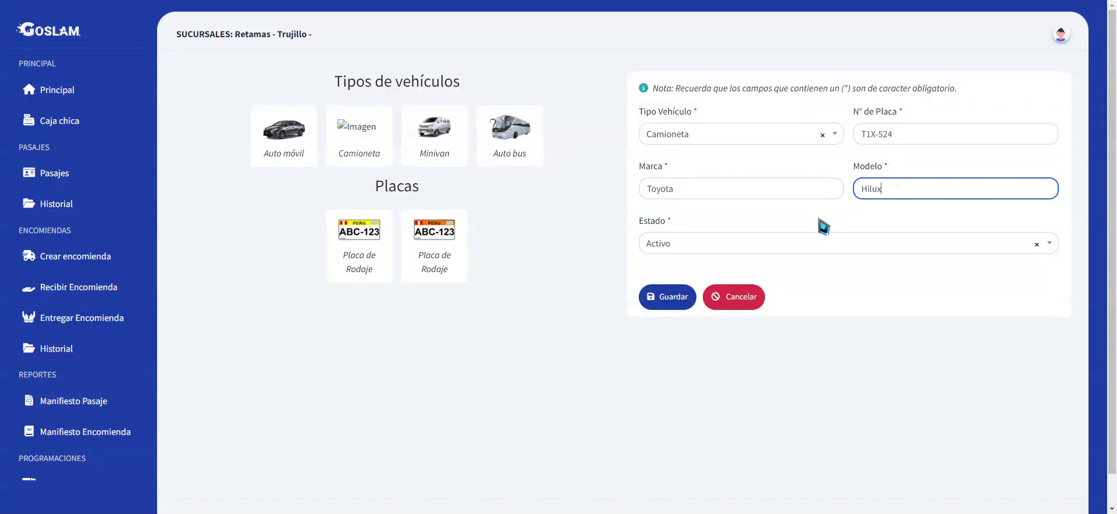
Keep the vehicle's status as Activo and save the vehicle registration
{"action": "left_click", "coordinate": [685, 256]}
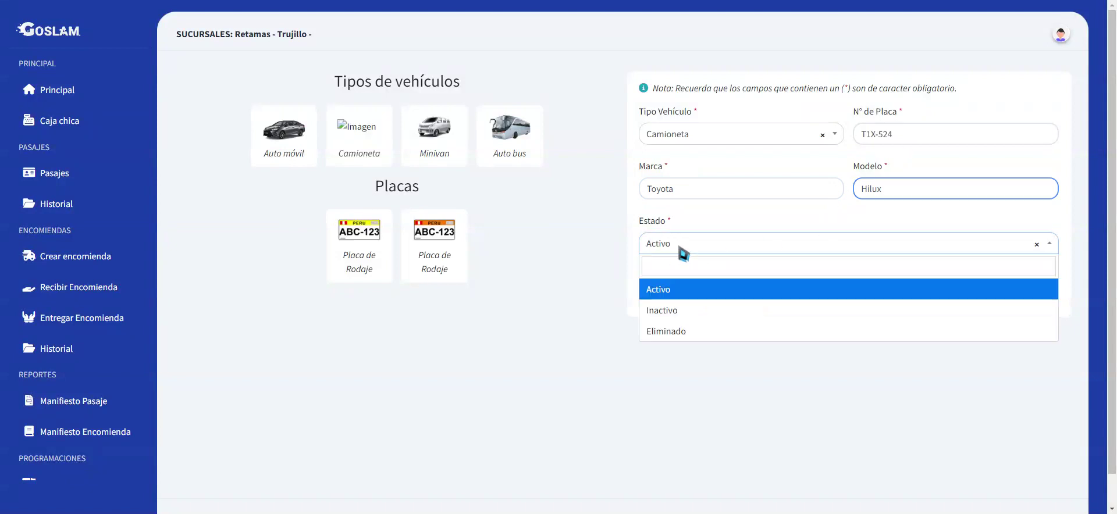
{"action": "left_click", "coordinate": [678, 252]}
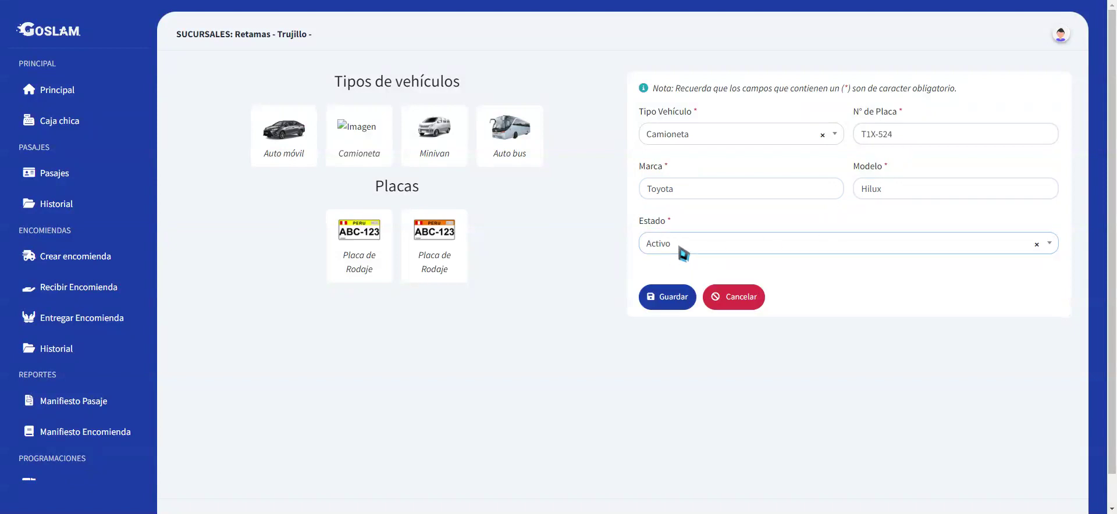
{"action": "left_click", "coordinate": [685, 299]}
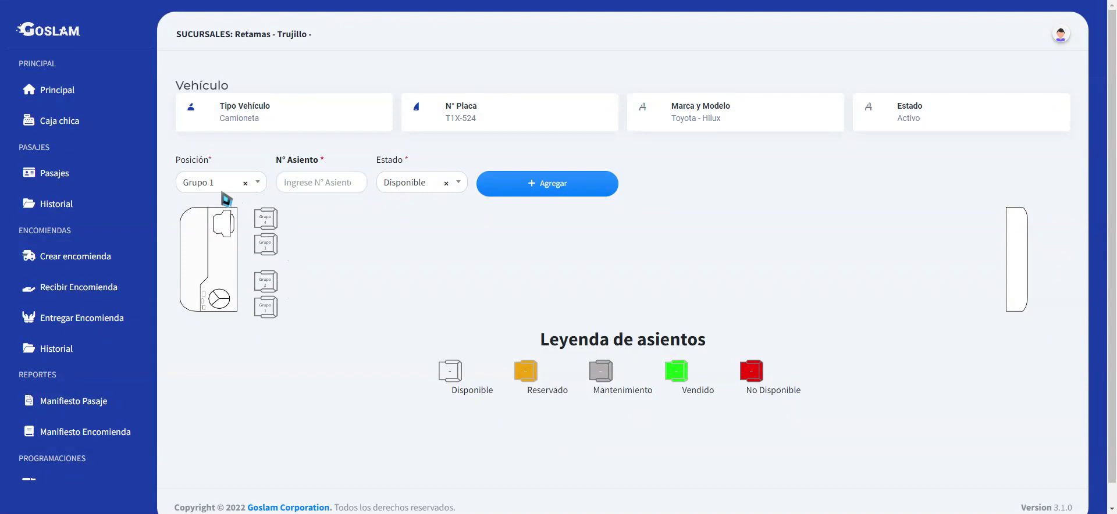
Add seat number 0.0 in Grupo 1 with the status No Disponible
{"action": "left_click", "coordinate": [302, 187]}
{"action": "type", "text": "0.0"}
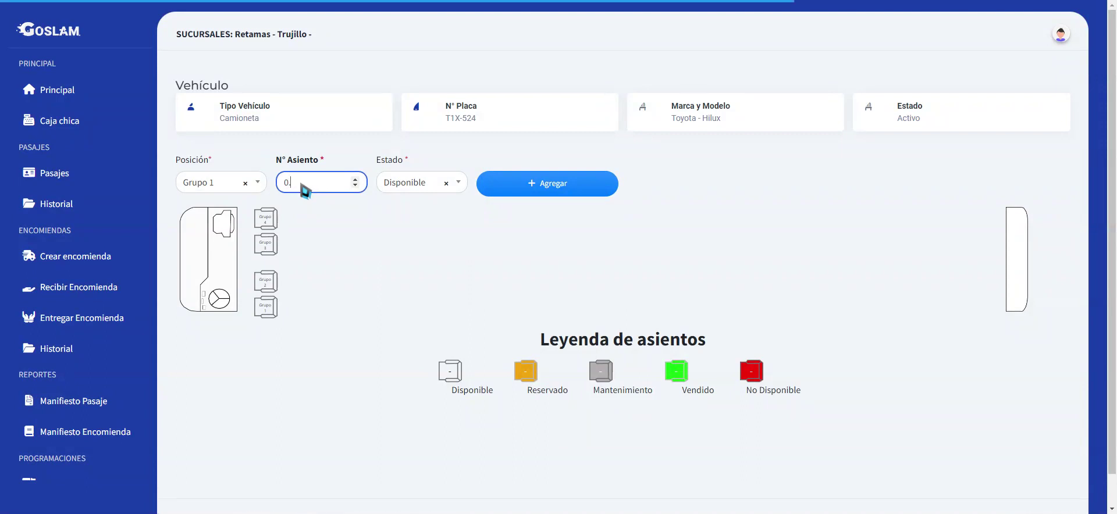
{"action": "left_click", "coordinate": [401, 185]}
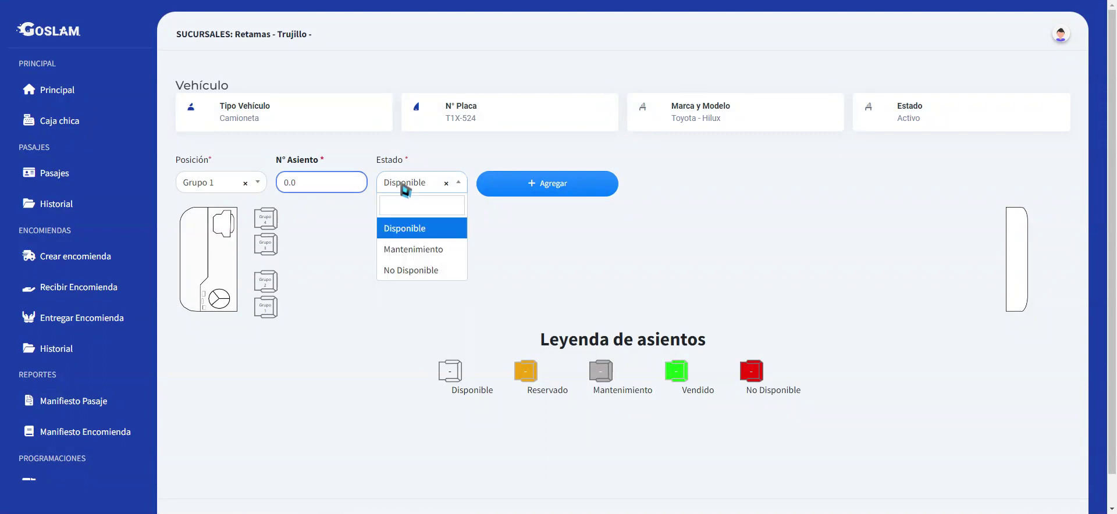
{"action": "left_click", "coordinate": [423, 271]}
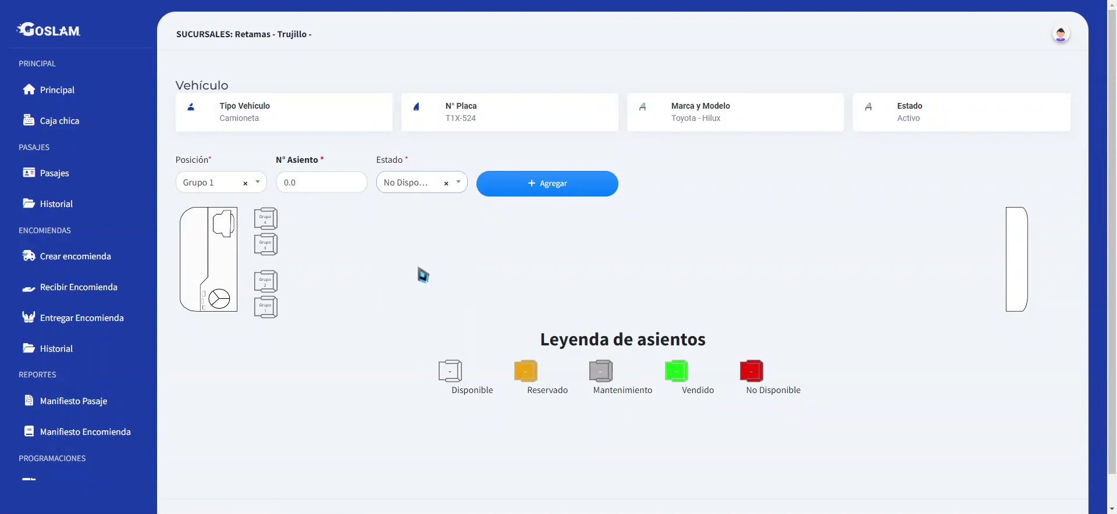
{"action": "left_click", "coordinate": [541, 183]}
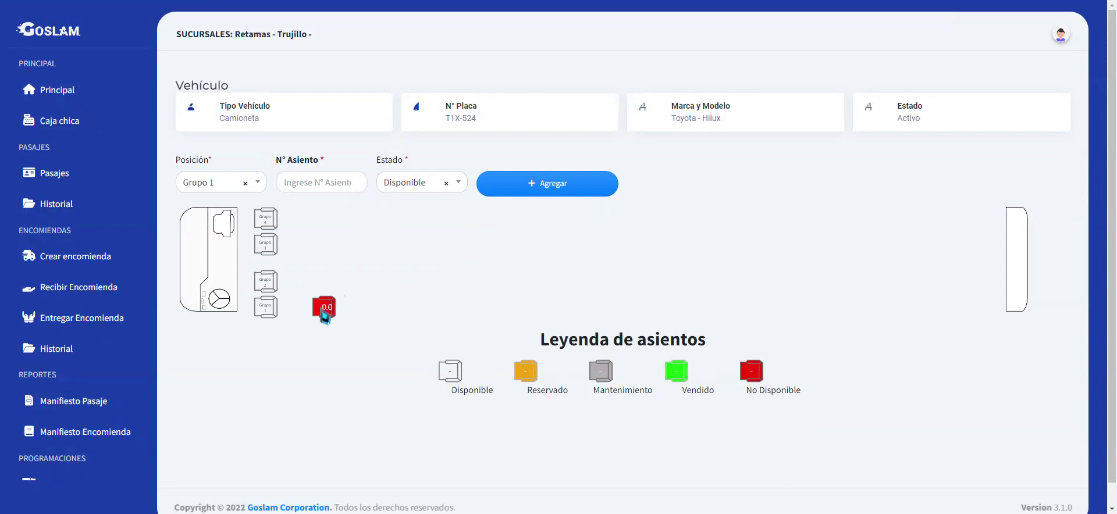
Change the status of seat 0.0 in Grupo 1 to Mantenimiento and update it
{"action": "left_click", "coordinate": [335, 305]}
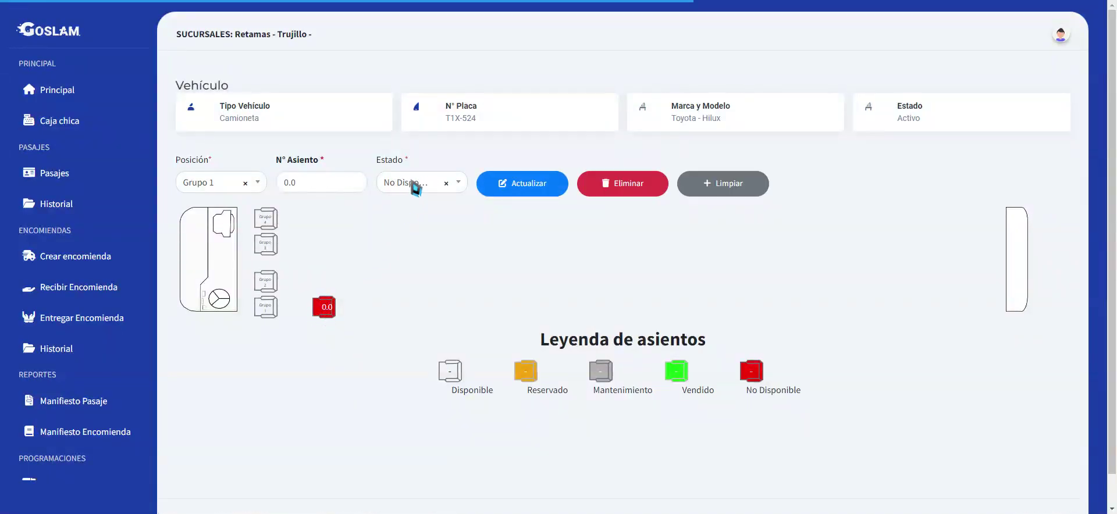
{"action": "left_click", "coordinate": [417, 185]}
{"action": "left_click", "coordinate": [474, 297]}
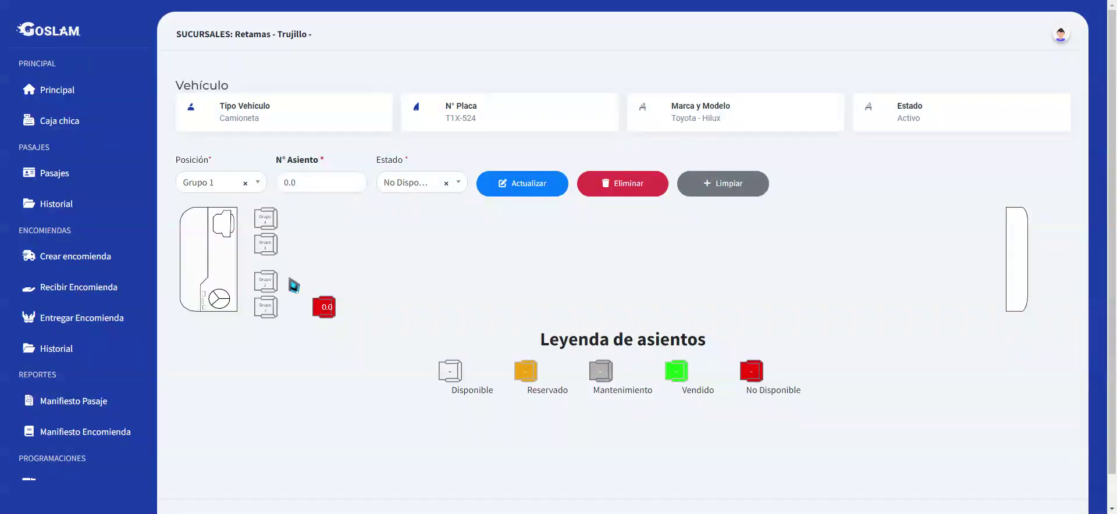
{"action": "left_click", "coordinate": [326, 310]}
{"action": "left_click", "coordinate": [430, 185]}
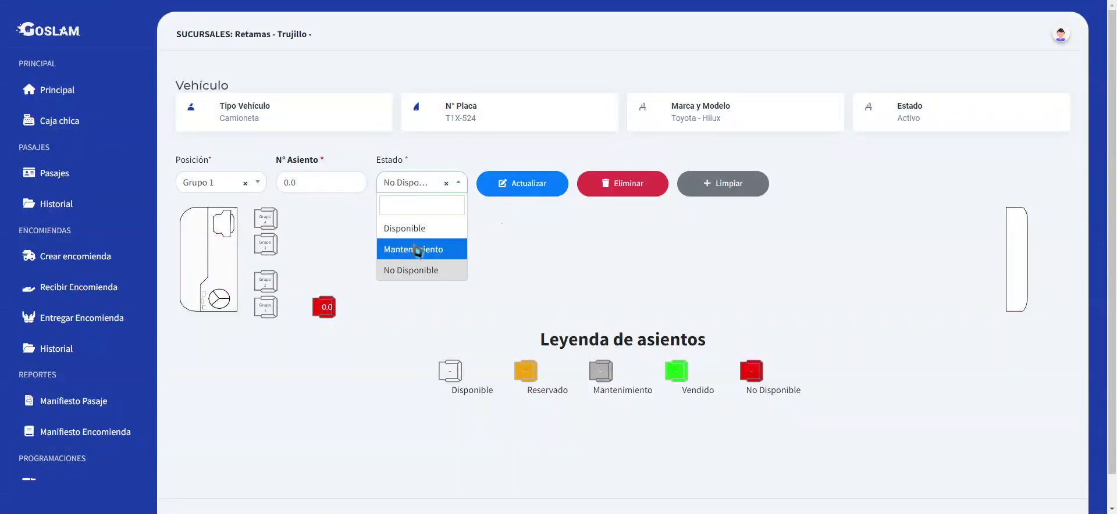
{"action": "left_click", "coordinate": [419, 247]}
{"action": "left_click", "coordinate": [516, 187]}
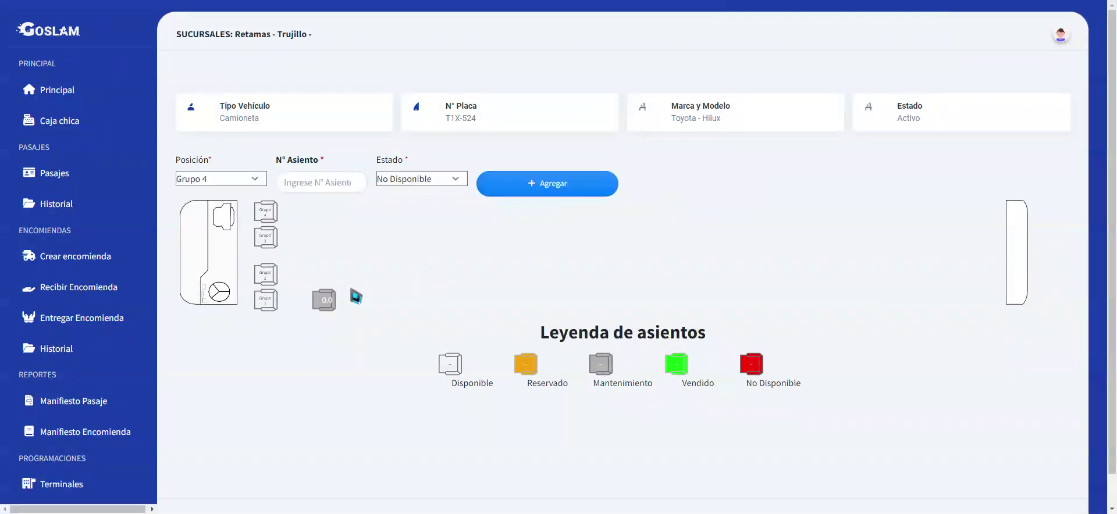
Add seat number 0.1 in Grupo 2 with the status Mantenimiento
{"action": "left_click", "coordinate": [205, 185]}
{"action": "left_click", "coordinate": [221, 251]}
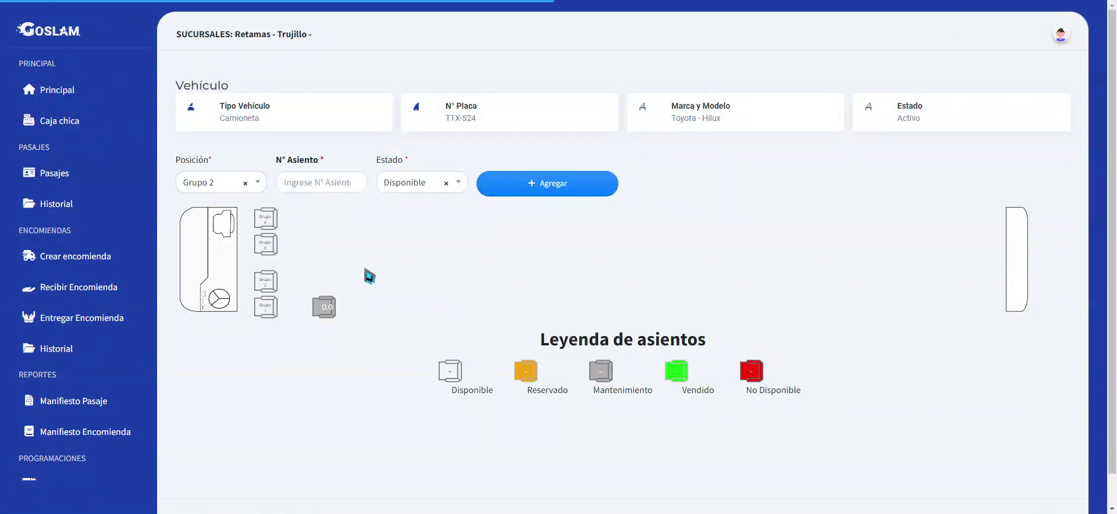
{"action": "left_click", "coordinate": [337, 187]}
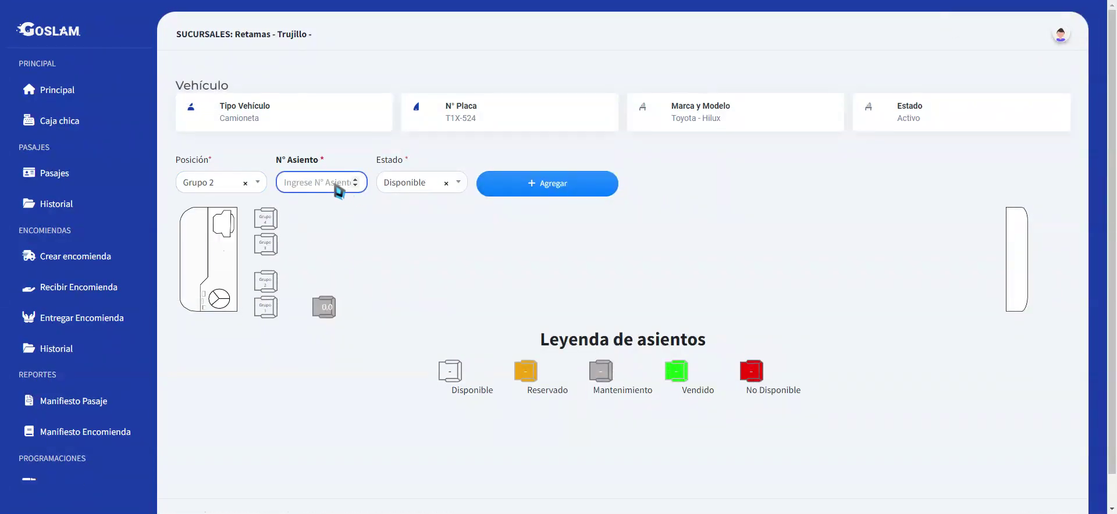
{"action": "type", "text": "0.1"}
{"action": "left_click", "coordinate": [387, 184]}
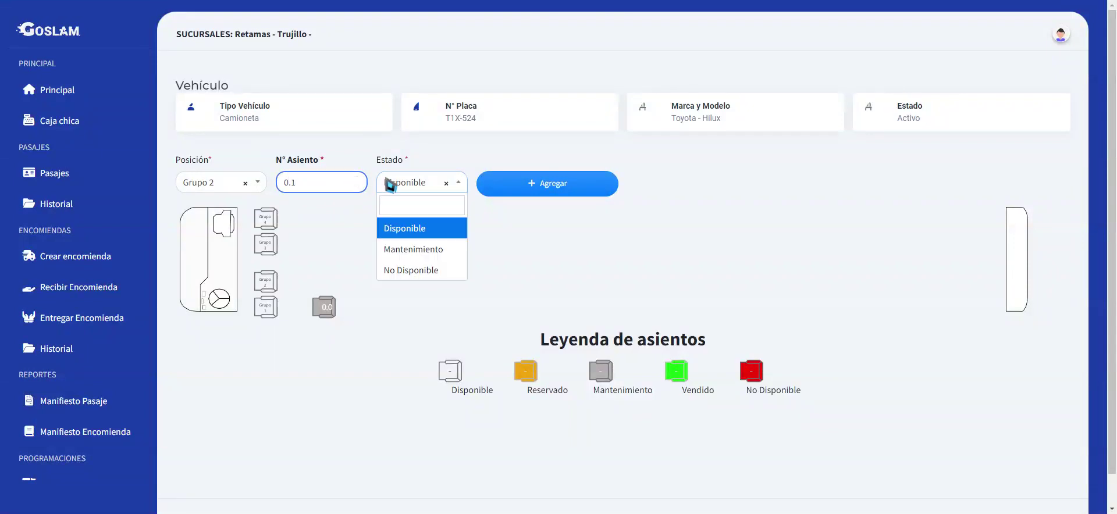
{"action": "left_click", "coordinate": [429, 251]}
{"action": "left_click", "coordinate": [508, 192]}
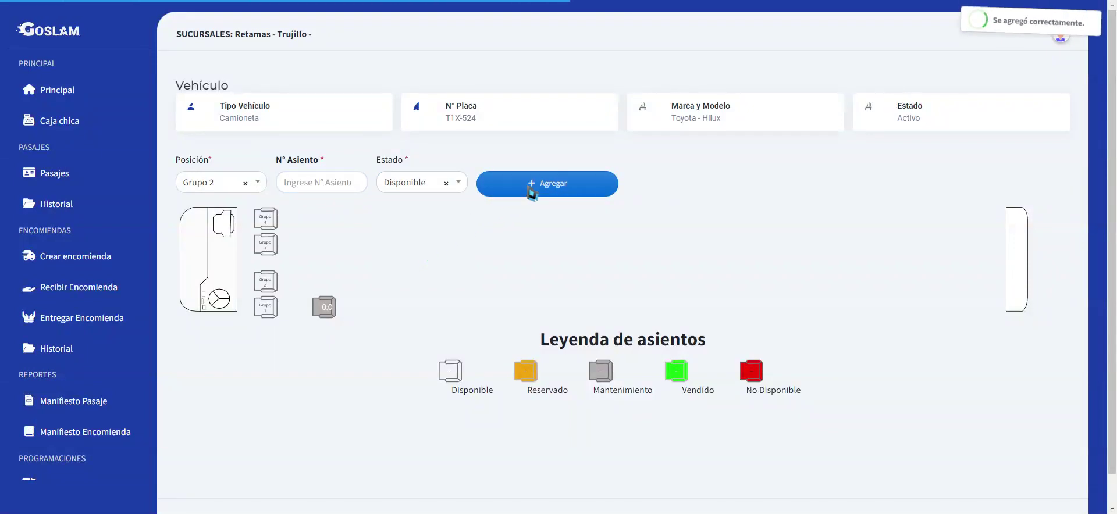
Set the status of seat 0.0 in Grupo 1 to No Disponible and update it
{"action": "left_click", "coordinate": [328, 313]}
{"action": "left_click", "coordinate": [411, 190]}
{"action": "left_click", "coordinate": [411, 270]}
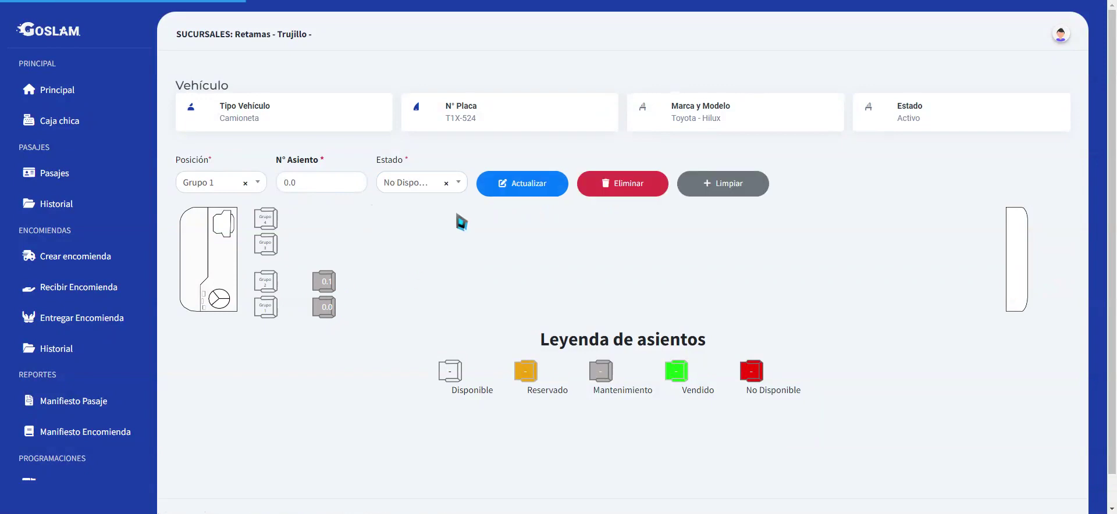
{"action": "left_click", "coordinate": [506, 183]}
Set the status of seat 0.1 in Grupo 2 to No Disponible and update it
{"action": "left_click", "coordinate": [326, 283]}
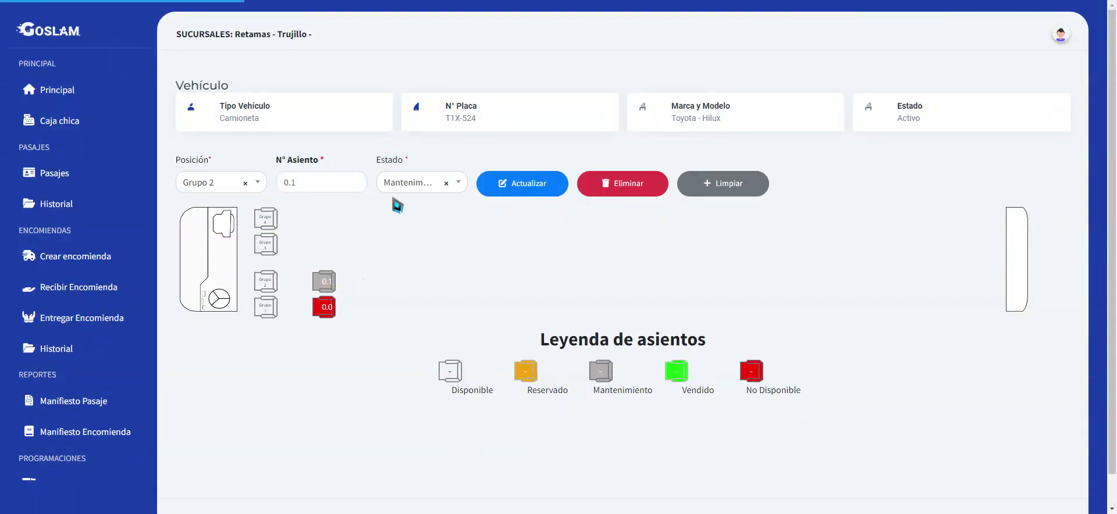
{"action": "left_click", "coordinate": [410, 182]}
{"action": "left_click", "coordinate": [411, 269]}
{"action": "left_click", "coordinate": [516, 184]}
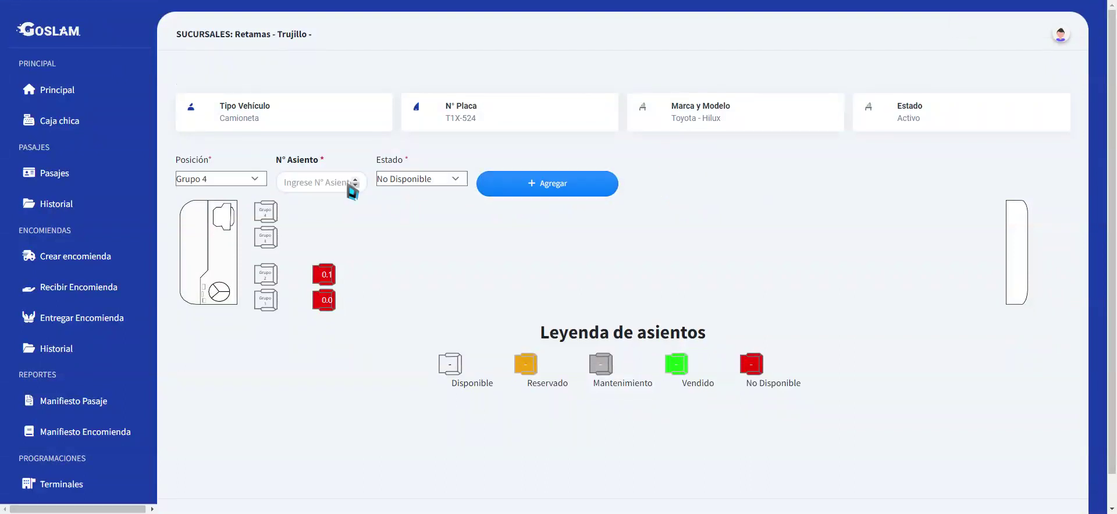
Add seat number 1 in Grupo 3 with the status Disponible
{"action": "left_click", "coordinate": [220, 190]}
{"action": "left_click", "coordinate": [223, 194]}
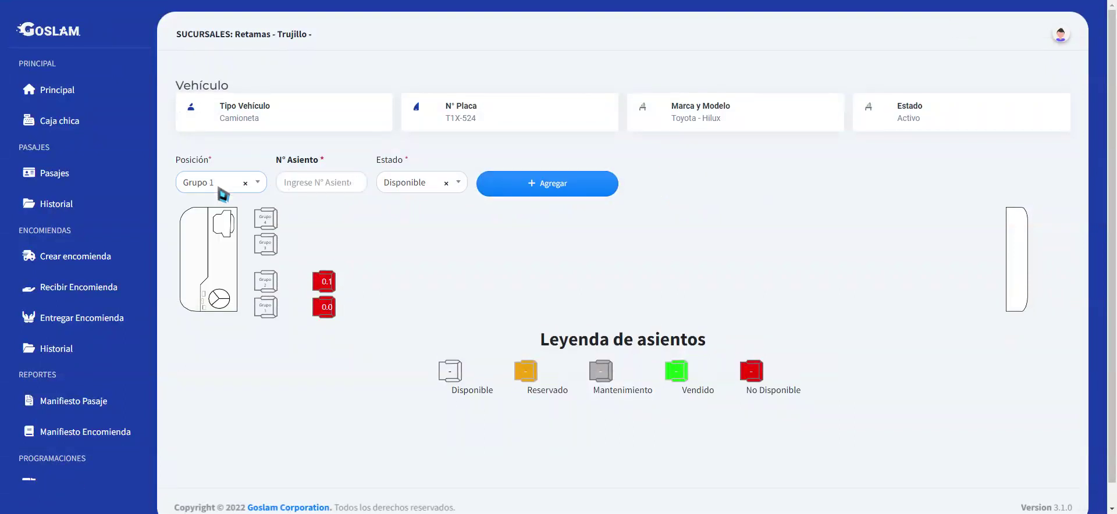
{"action": "left_click", "coordinate": [222, 192]}
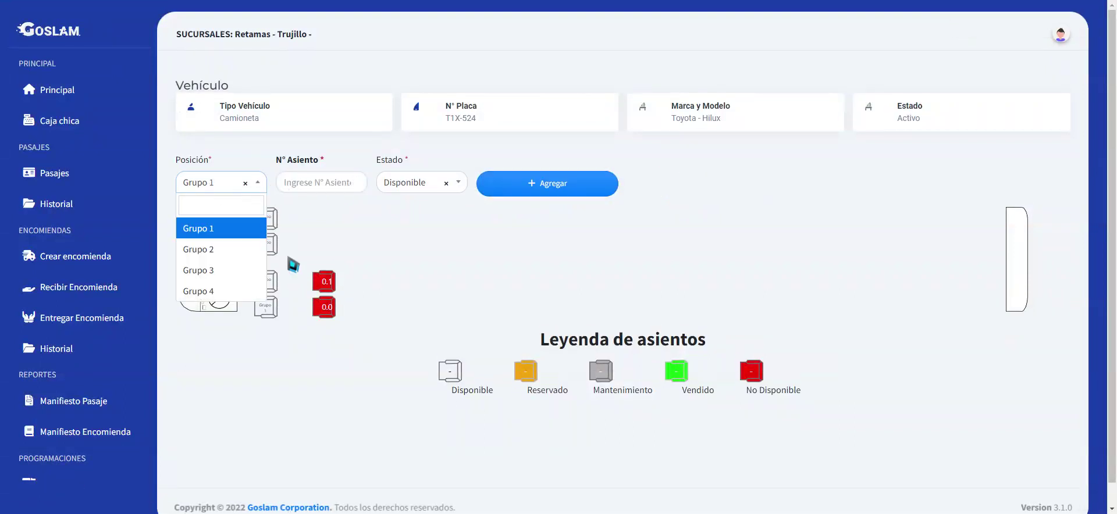
{"action": "left_click", "coordinate": [233, 273]}
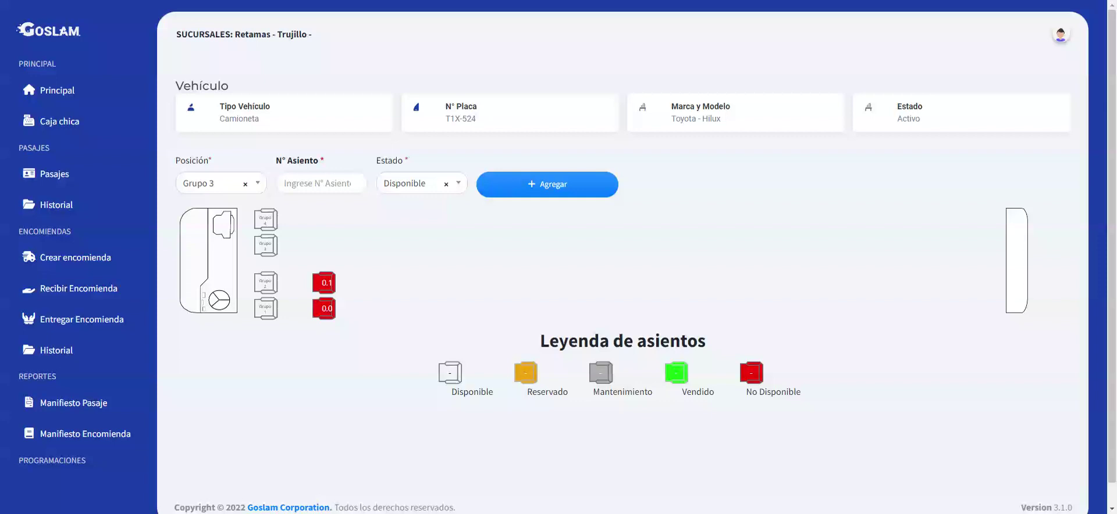
{"action": "left_click", "coordinate": [328, 191]}
{"action": "type", "text": "1"}
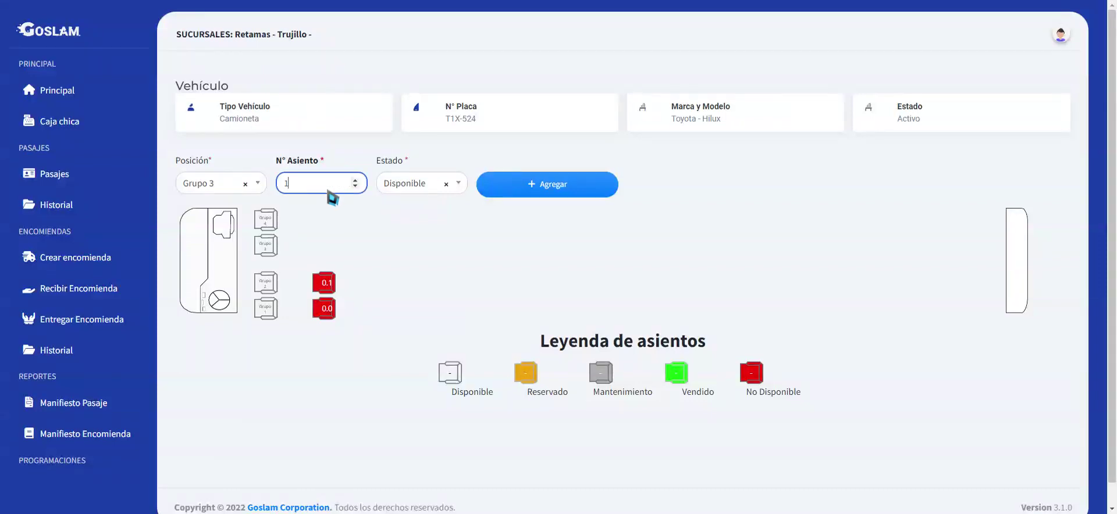
{"action": "left_click", "coordinate": [202, 188]}
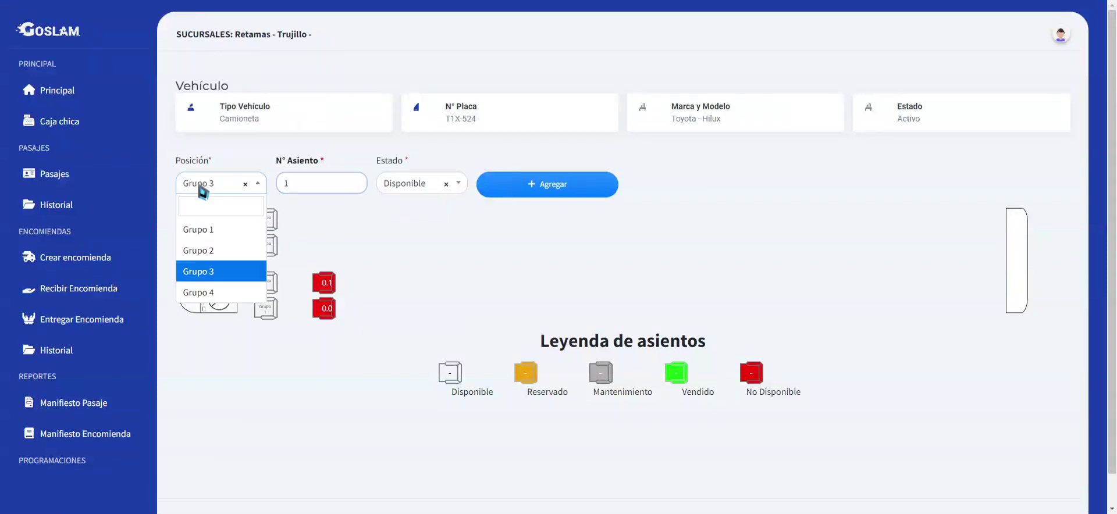
{"action": "left_click", "coordinate": [238, 194]}
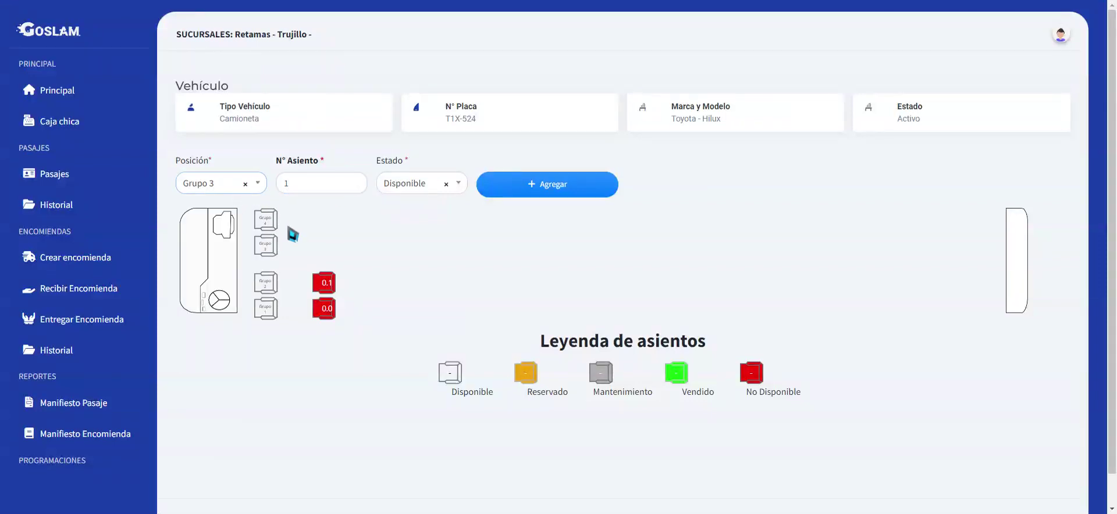
{"action": "left_click", "coordinate": [533, 186]}
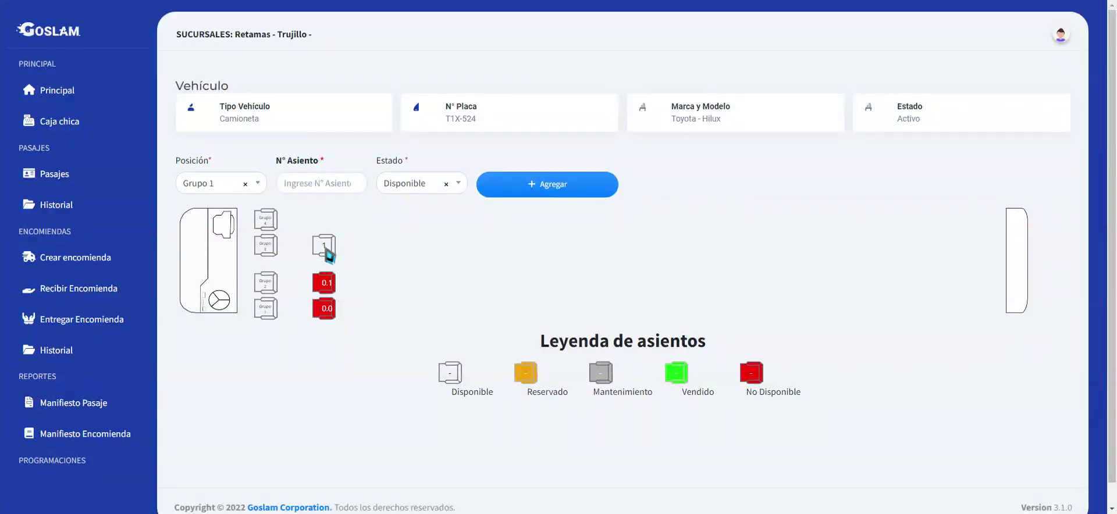
Add seat number 2 in Grupo 3 with the status Disponible
{"action": "left_click", "coordinate": [221, 189]}
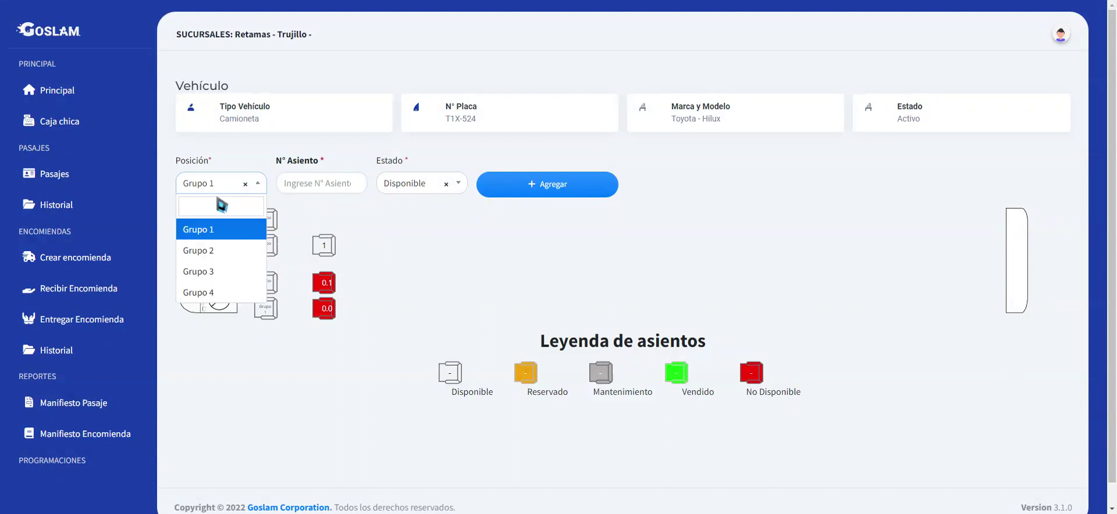
{"action": "left_click", "coordinate": [224, 230]}
{"action": "left_click", "coordinate": [205, 187]}
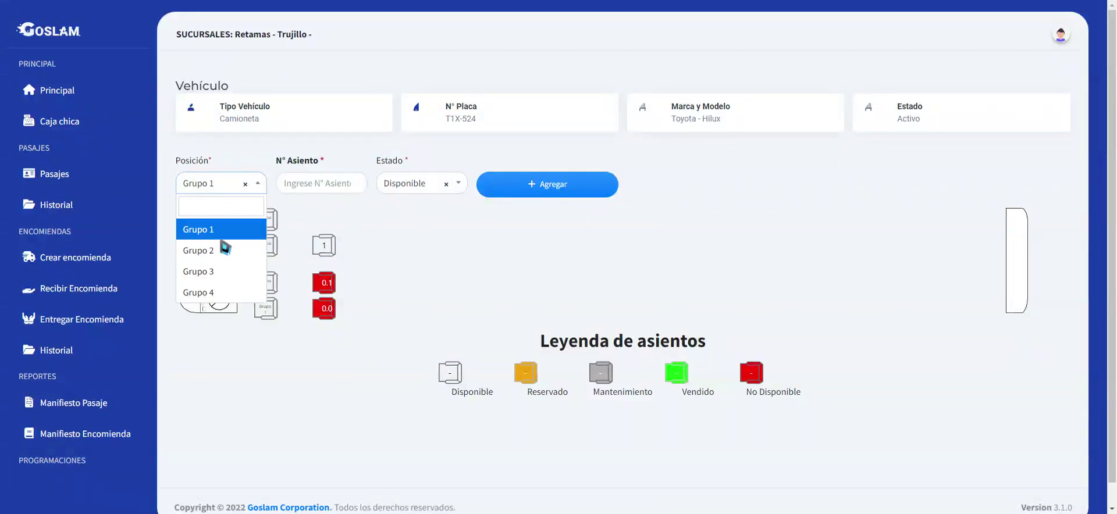
{"action": "left_click", "coordinate": [224, 272]}
{"action": "left_click", "coordinate": [310, 185]}
{"action": "type", "text": "2"}
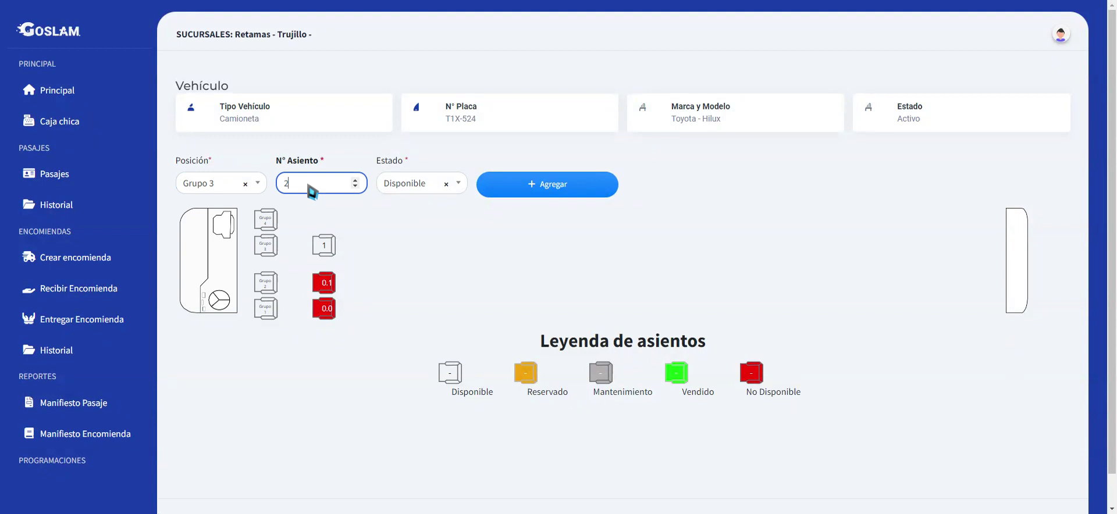
{"action": "left_click", "coordinate": [582, 187]}
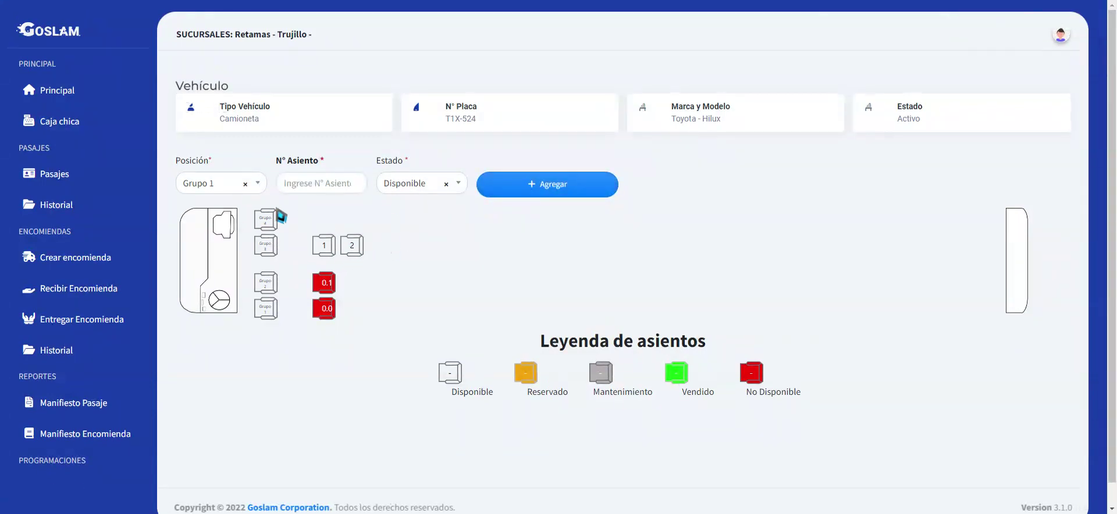
Add seat number 3 in Grupo 2 with the status Disponible
{"action": "left_click", "coordinate": [207, 188]}
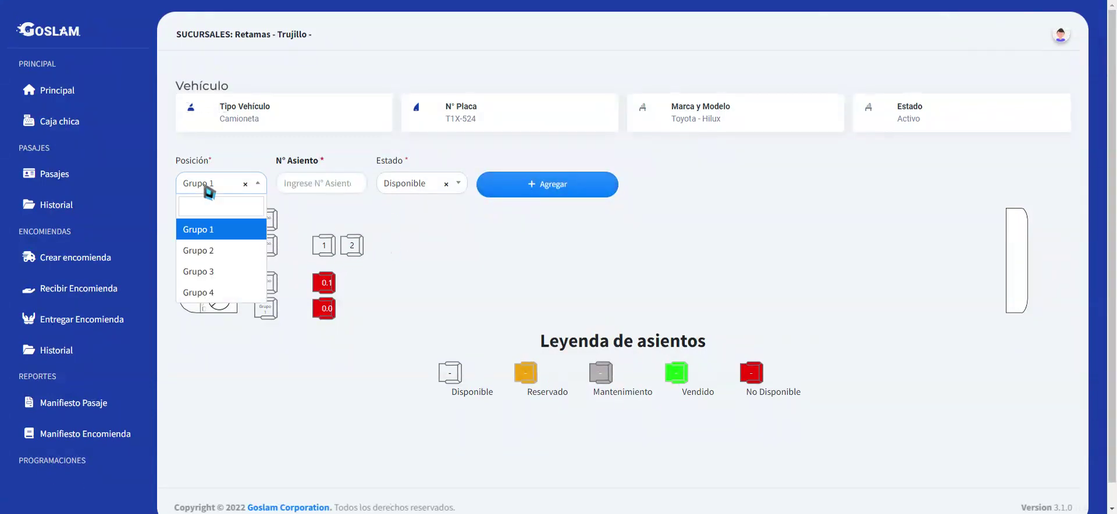
{"action": "left_click", "coordinate": [215, 251]}
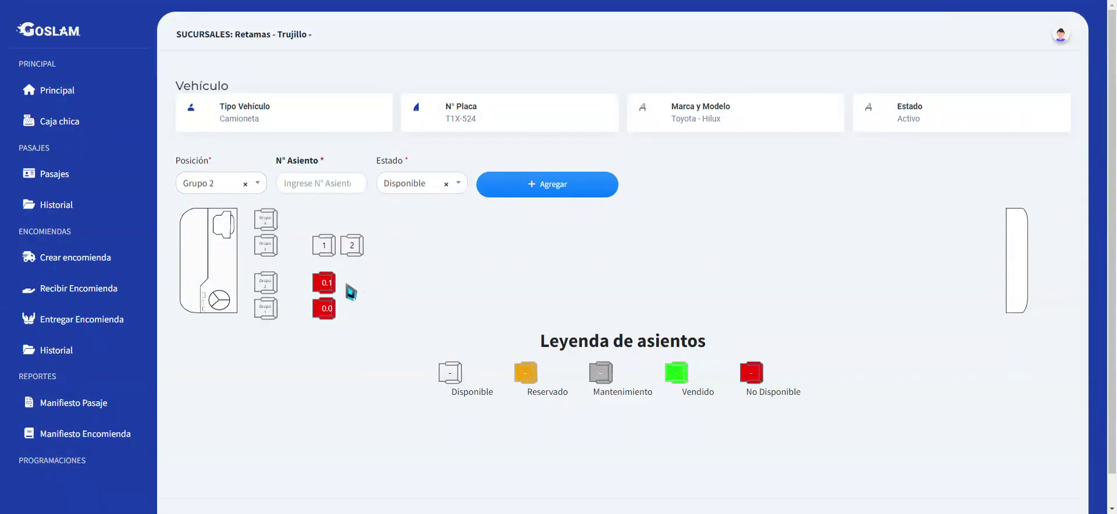
{"action": "left_click", "coordinate": [348, 183]}
{"action": "type", "text": "3"}
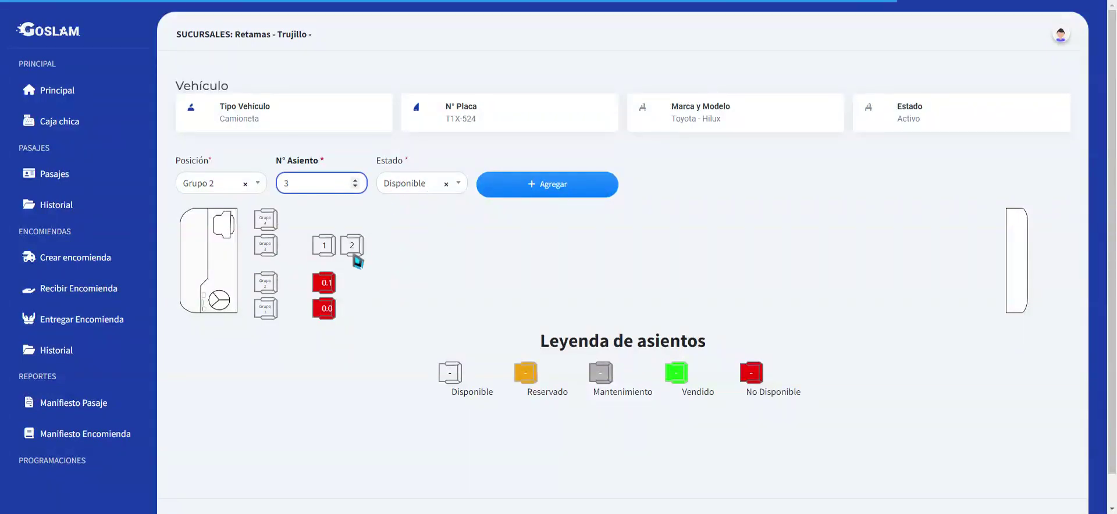
{"action": "left_click", "coordinate": [610, 184]}
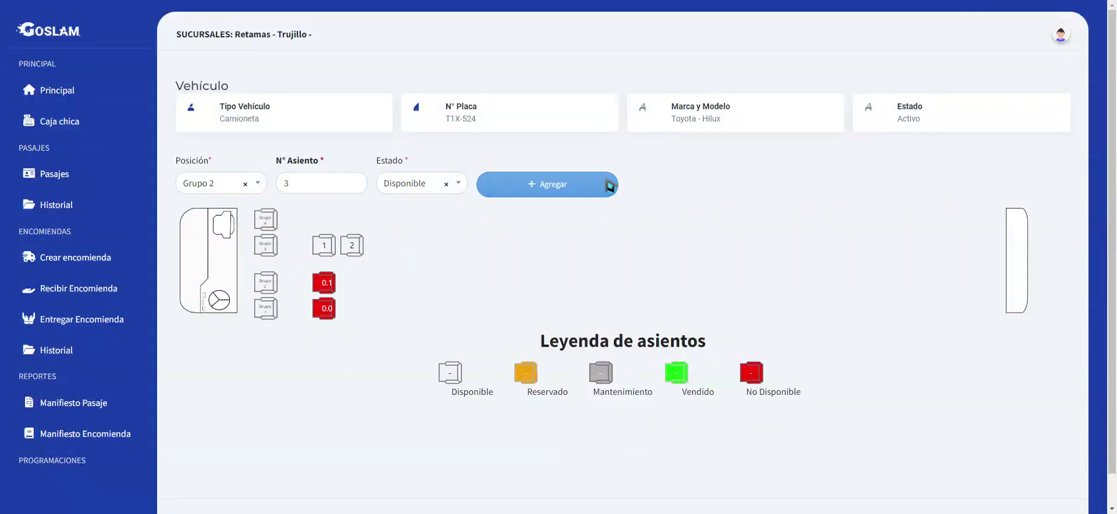
Add seat number 4 in Grupo 1 with the status Disponible
{"action": "left_click", "coordinate": [221, 185]}
{"action": "left_click", "coordinate": [221, 185]}
{"action": "left_click", "coordinate": [326, 183]}
{"action": "type", "text": "4"}
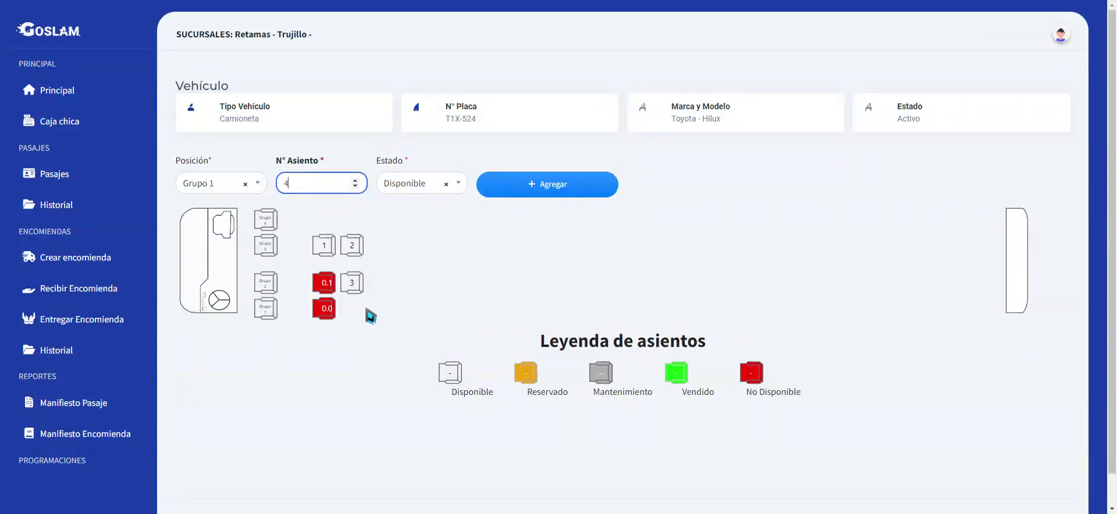
{"action": "left_click", "coordinate": [532, 184]}
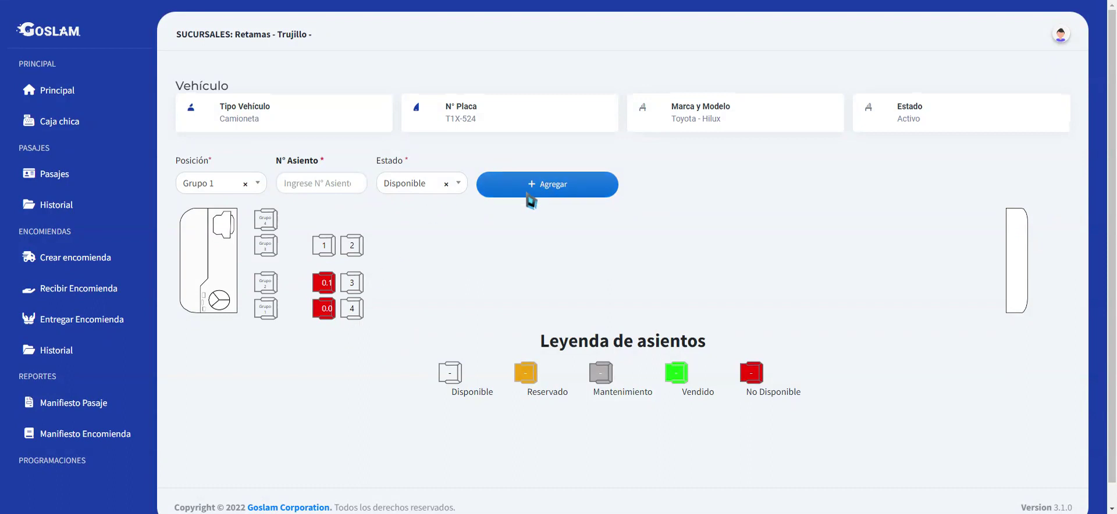
Go to the Vehículos section and open the form for registering a new vehicle
{"action": "scroll", "coordinate": [497, 311], "scroll_direction": "down", "scroll_amount": 1}
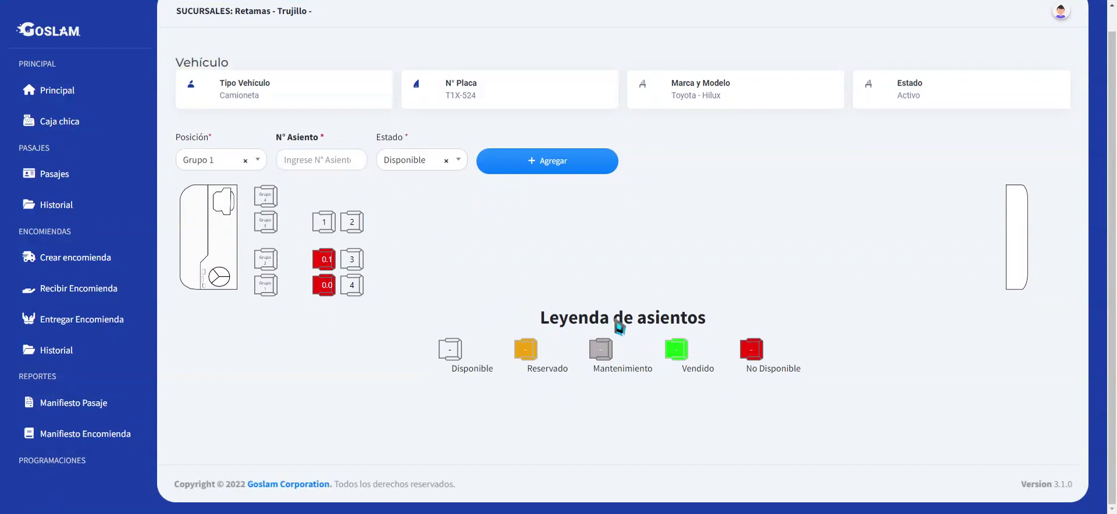
{"action": "scroll", "coordinate": [148, 333], "scroll_direction": "down", "scroll_amount": 1}
{"action": "scroll", "coordinate": [92, 412], "scroll_direction": "down", "scroll_amount": 5}
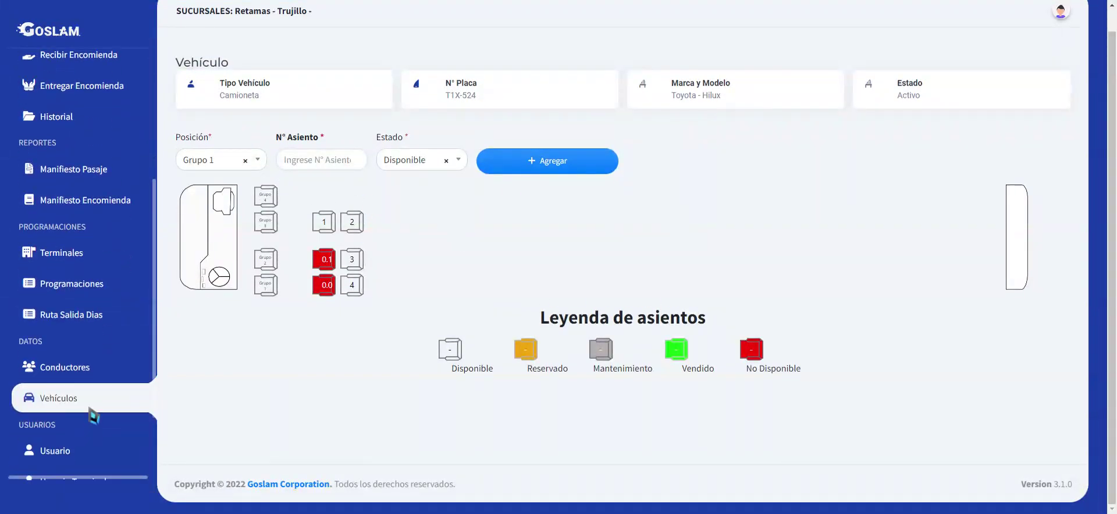
{"action": "left_click", "coordinate": [92, 410]}
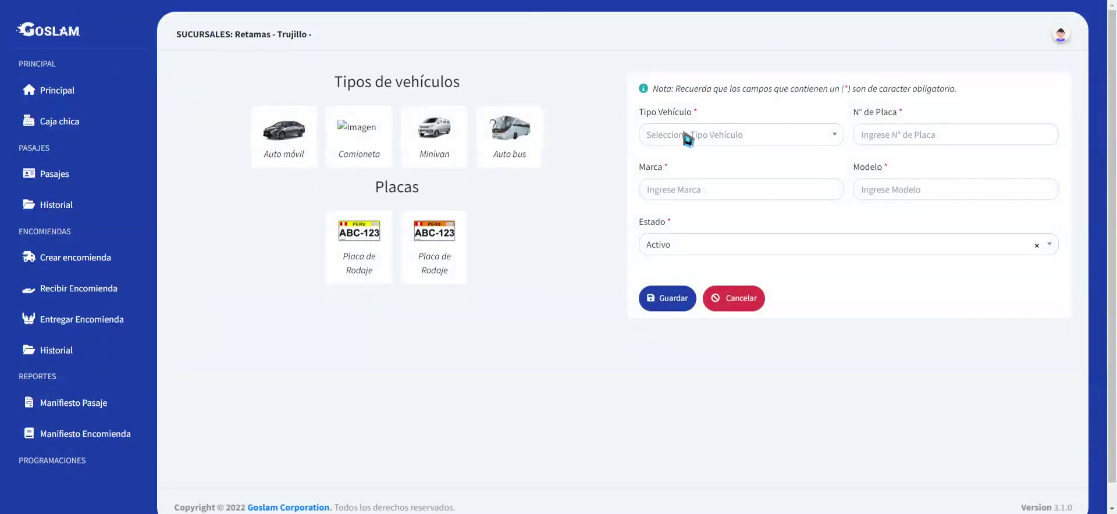
{"action": "left_click", "coordinate": [688, 139]}
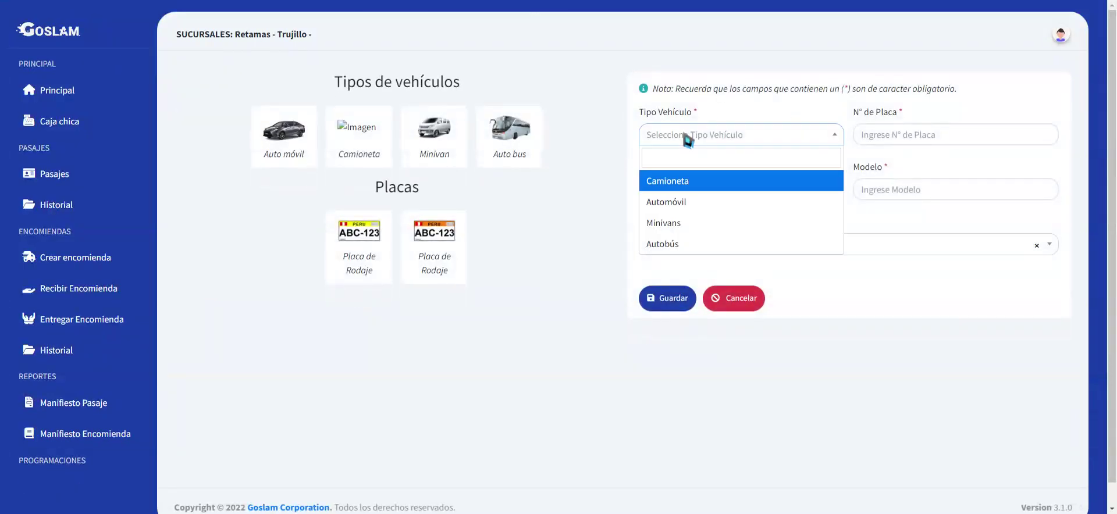
{"action": "left_click", "coordinate": [678, 244]}
{"action": "left_click", "coordinate": [916, 137]}
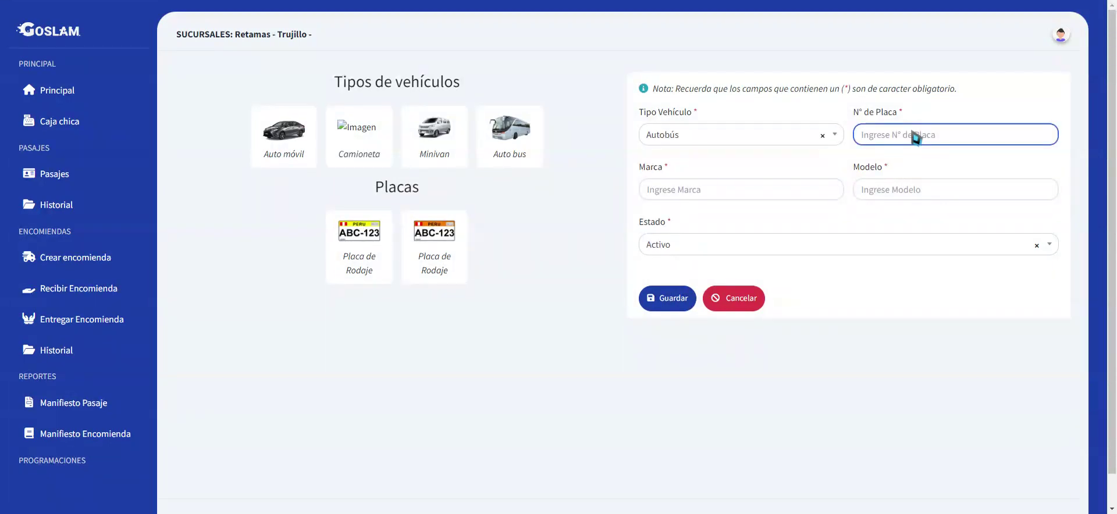
{"action": "type", "text": "T1A-"}
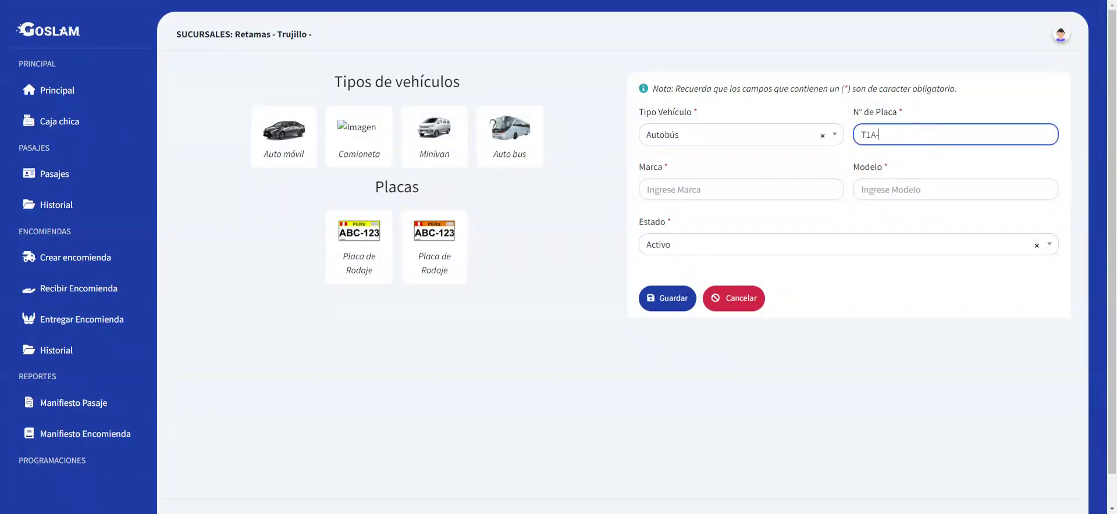
{"action": "type", "text": "562"}
{"action": "key", "text": "Tab"}
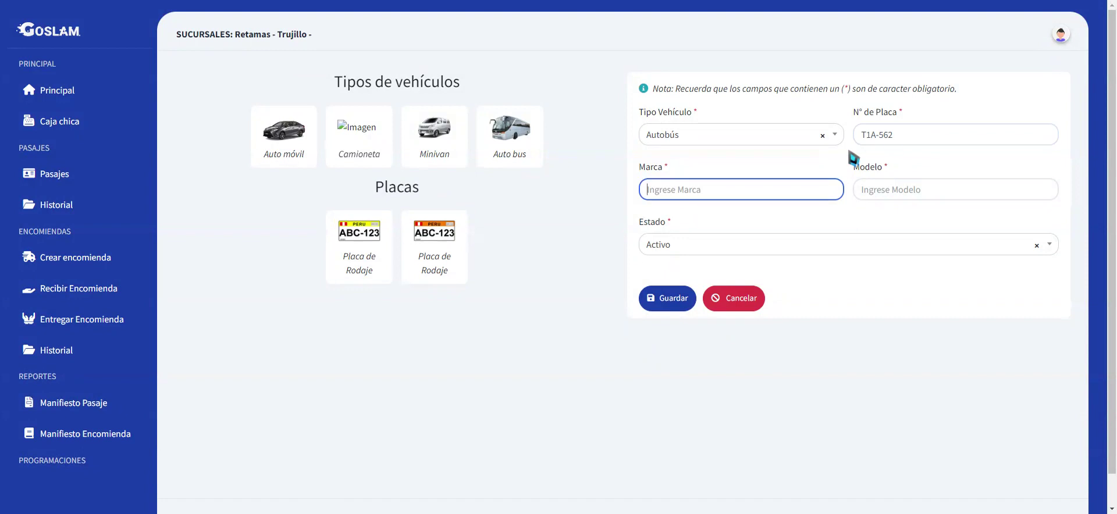
Enter Toyota as the brand and Hilux as the model, and save the vehicle
{"action": "type", "text": "Toyot"}
{"action": "type", "text": "a"}
{"action": "key", "text": "Tab"}
{"action": "type", "text": "H"}
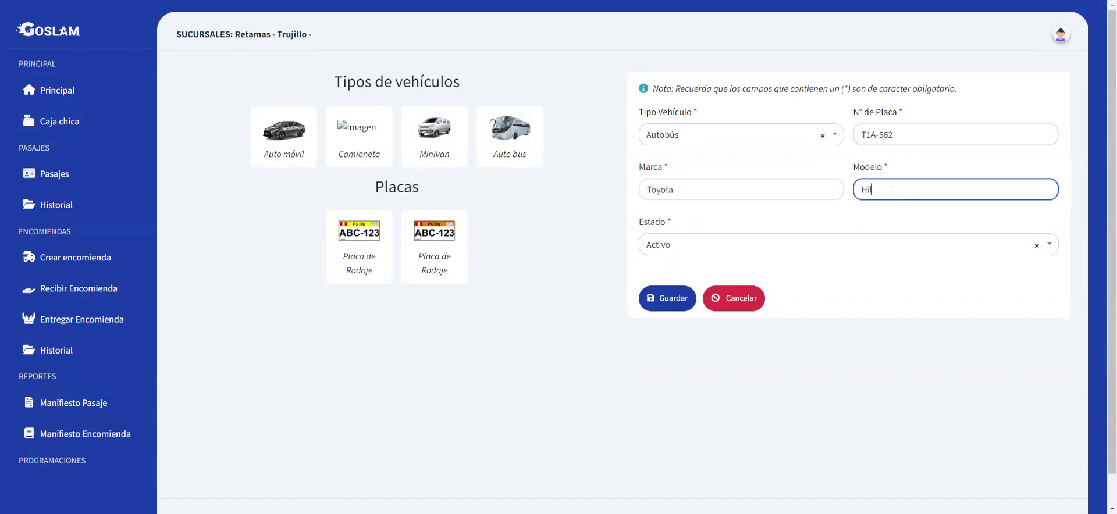
{"action": "left_click", "coordinate": [663, 300]}
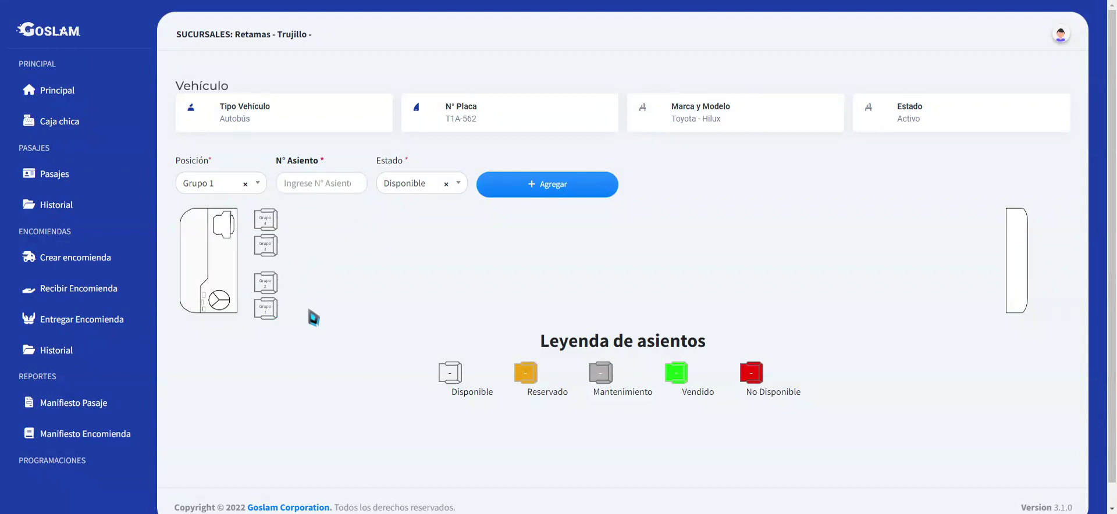
Add seat number 1 in Grupo 1 of the bus with the status Disponible
{"action": "left_click", "coordinate": [337, 185]}
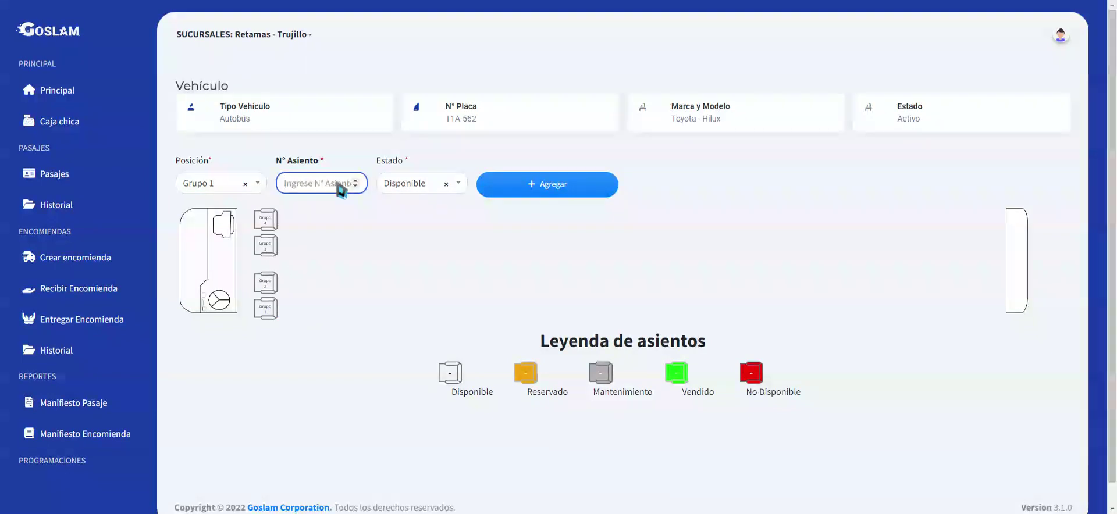
{"action": "type", "text": "1"}
{"action": "key", "text": "Return"}
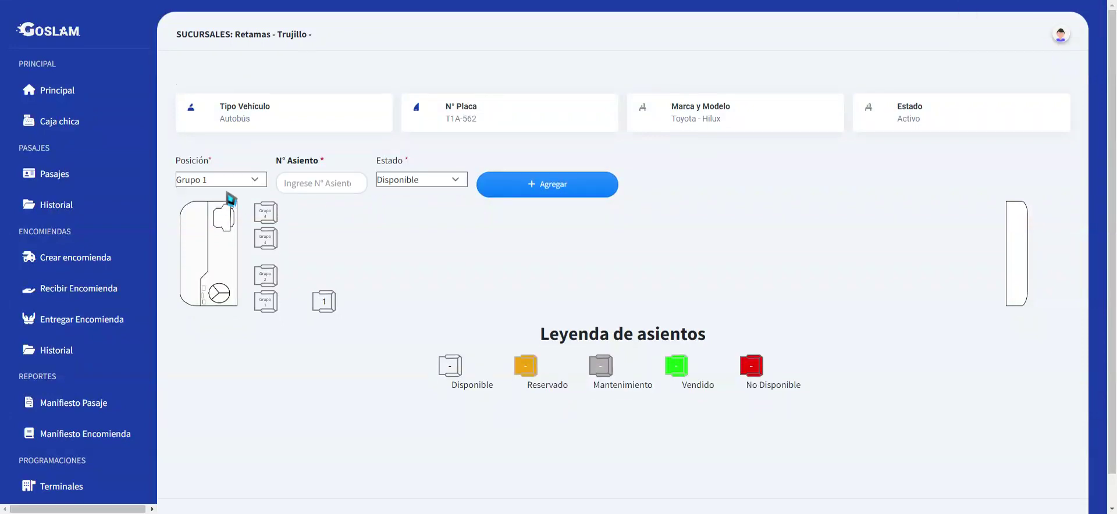
Add seat number 2 in Grupo 2 of the bus with the status Disponible
{"action": "left_click", "coordinate": [306, 188]}
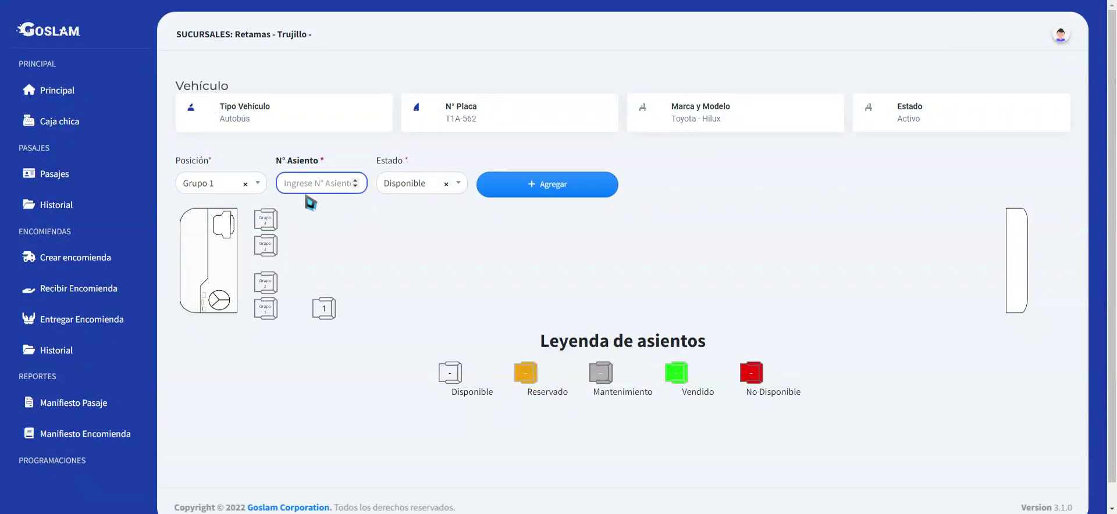
{"action": "left_click", "coordinate": [221, 192]}
{"action": "left_click", "coordinate": [220, 247]}
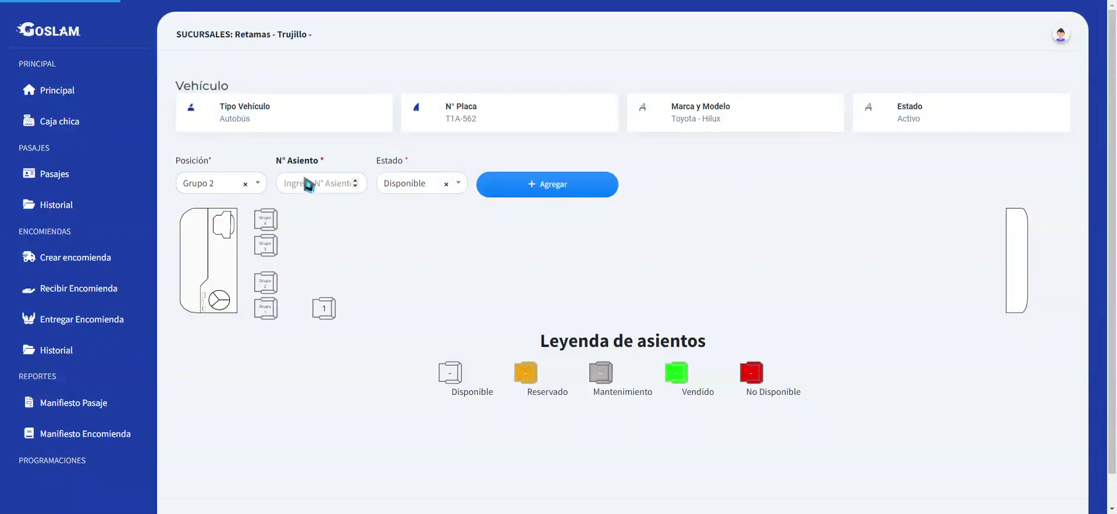
{"action": "left_click", "coordinate": [306, 186]}
{"action": "type", "text": "2"}
{"action": "left_click", "coordinate": [511, 191]}
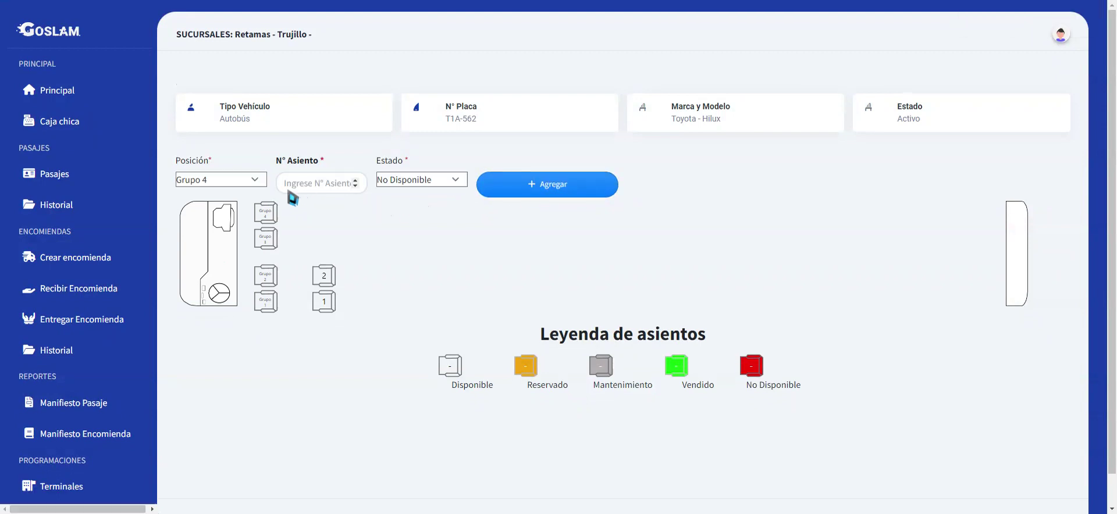
Add seat number 3 in Grupo 3 of the bus with the status Disponible
{"action": "left_click", "coordinate": [221, 183]}
{"action": "left_click", "coordinate": [219, 269]}
{"action": "left_click", "coordinate": [305, 188]}
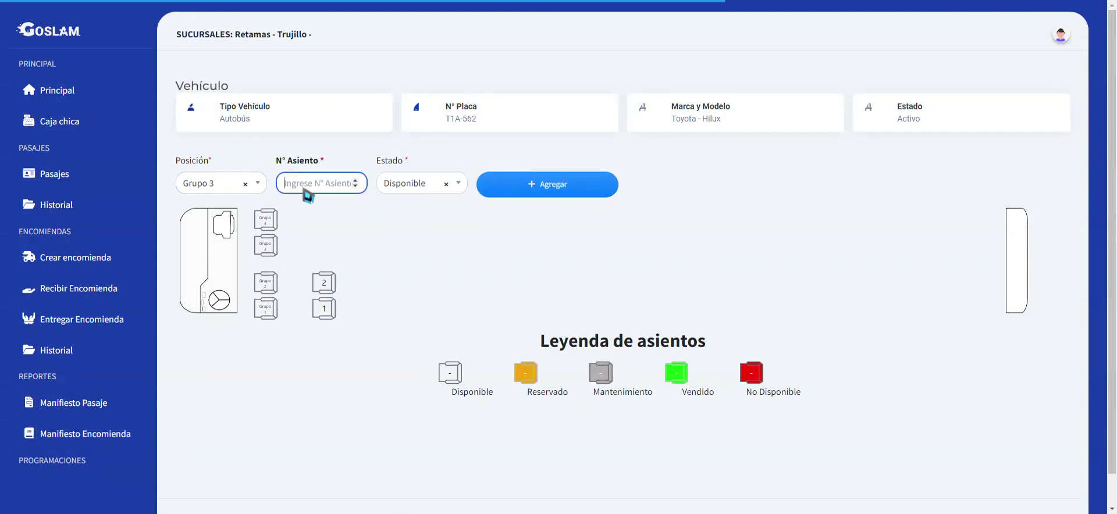
{"action": "type", "text": "3"}
{"action": "left_click", "coordinate": [546, 184]}
Add seat number 4 in Grupo 4 of the bus with the status Disponible
{"action": "left_click", "coordinate": [216, 183]}
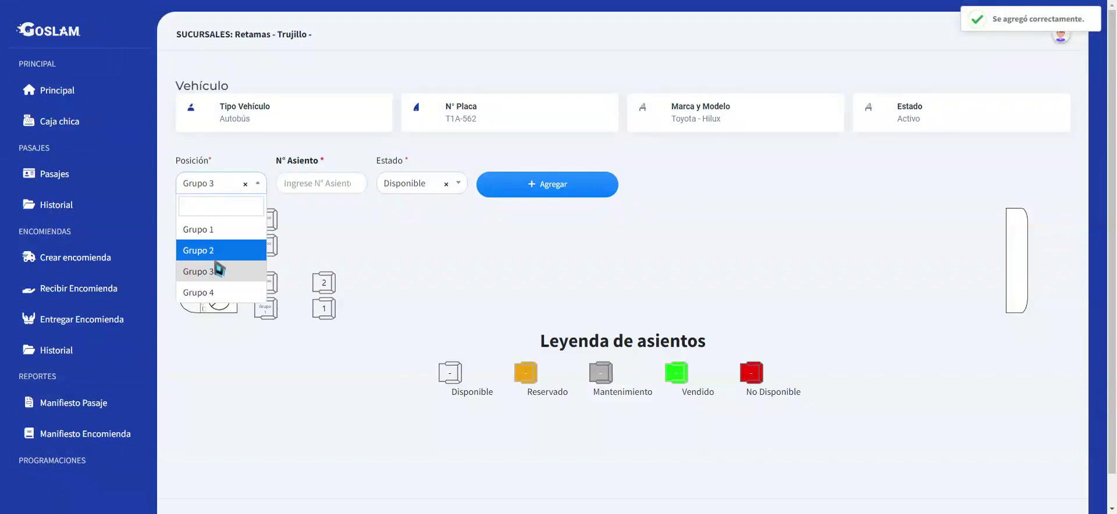
{"action": "left_click", "coordinate": [218, 270]}
{"action": "left_click", "coordinate": [220, 183]}
{"action": "left_click", "coordinate": [216, 292]}
{"action": "left_click", "coordinate": [323, 185]}
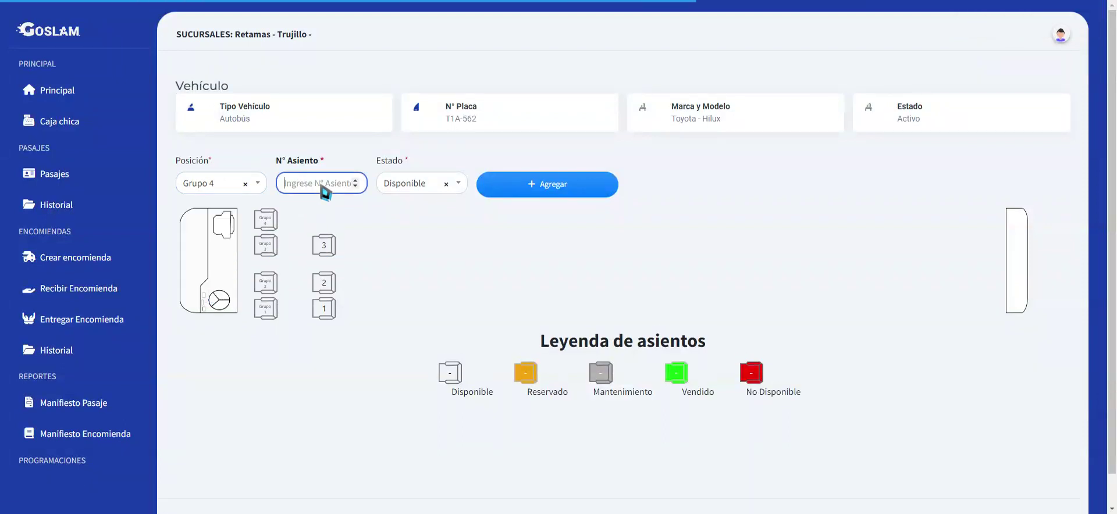
{"action": "type", "text": "4"}
{"action": "left_click", "coordinate": [512, 191]}
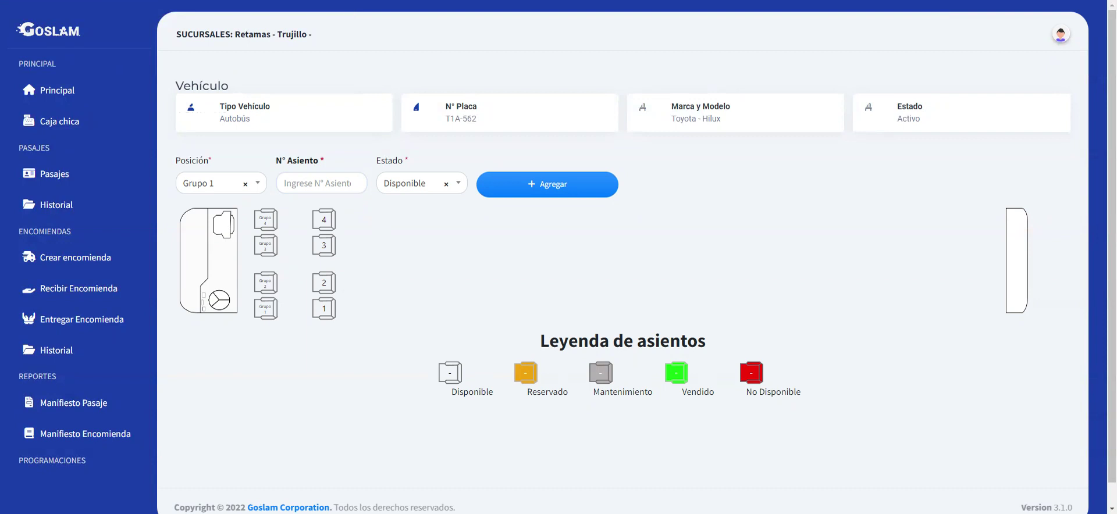
Add seat number 5 in Grupo 1 of the bus with the status Disponible
{"action": "left_click", "coordinate": [288, 185]}
{"action": "type", "text": "5"}
{"action": "left_click", "coordinate": [546, 189]}
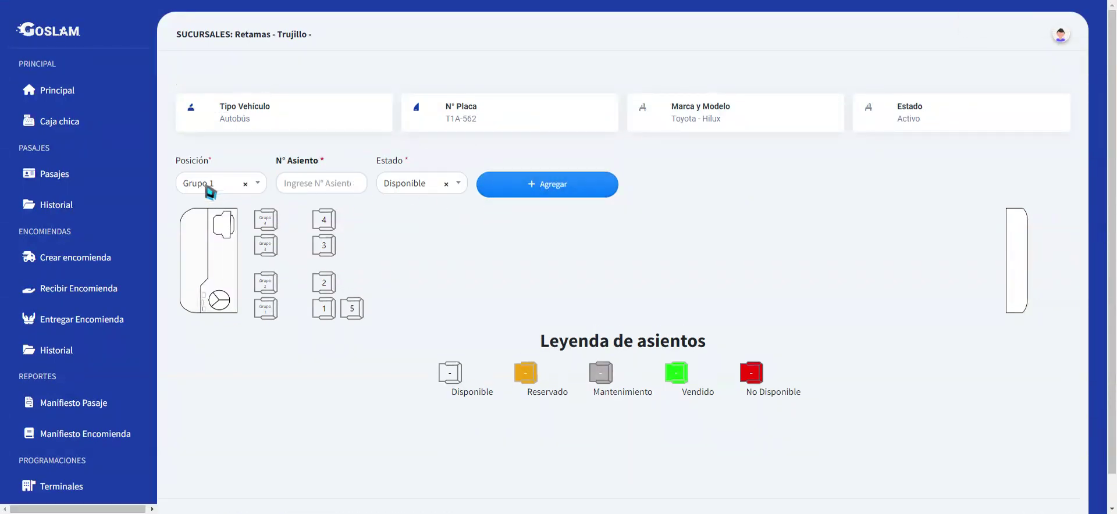
Add seat number 6 in Grupo 2 of the bus with the status Disponible
{"action": "left_click", "coordinate": [210, 184]}
{"action": "left_click", "coordinate": [219, 247]}
{"action": "left_click", "coordinate": [309, 192]}
{"action": "type", "text": "6"}
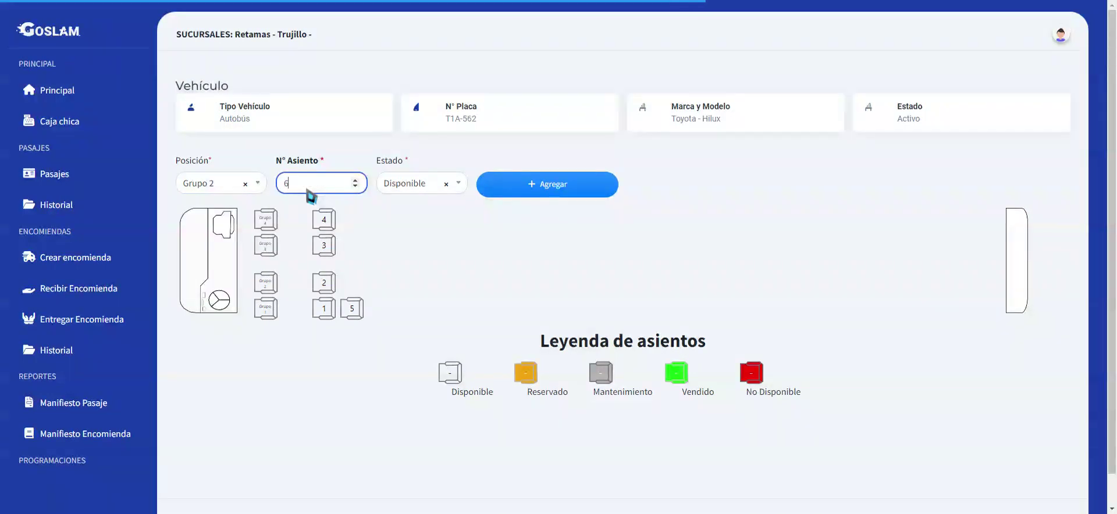
{"action": "left_click", "coordinate": [524, 186]}
Add seat number 7 in Grupo 3 of the bus with the status Disponible
{"action": "left_click", "coordinate": [227, 185]}
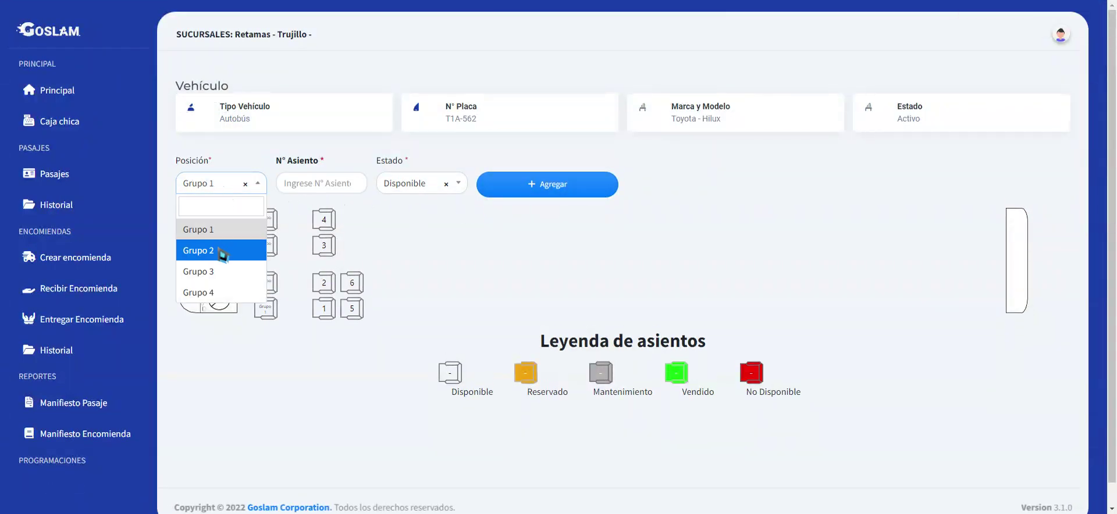
{"action": "left_click", "coordinate": [221, 249]}
{"action": "left_click", "coordinate": [326, 185]}
{"action": "type", "text": "4"}
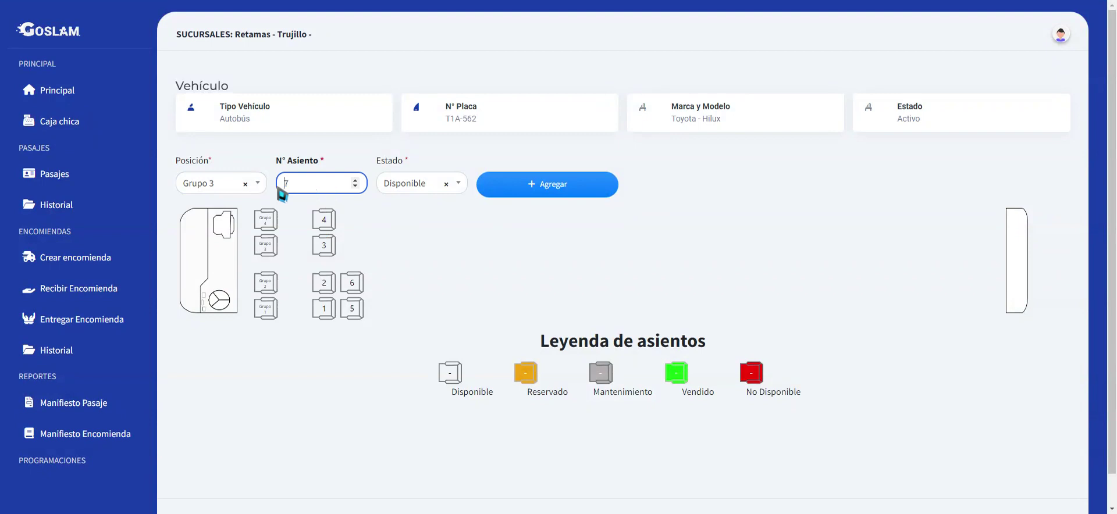
{"action": "left_click", "coordinate": [512, 186]}
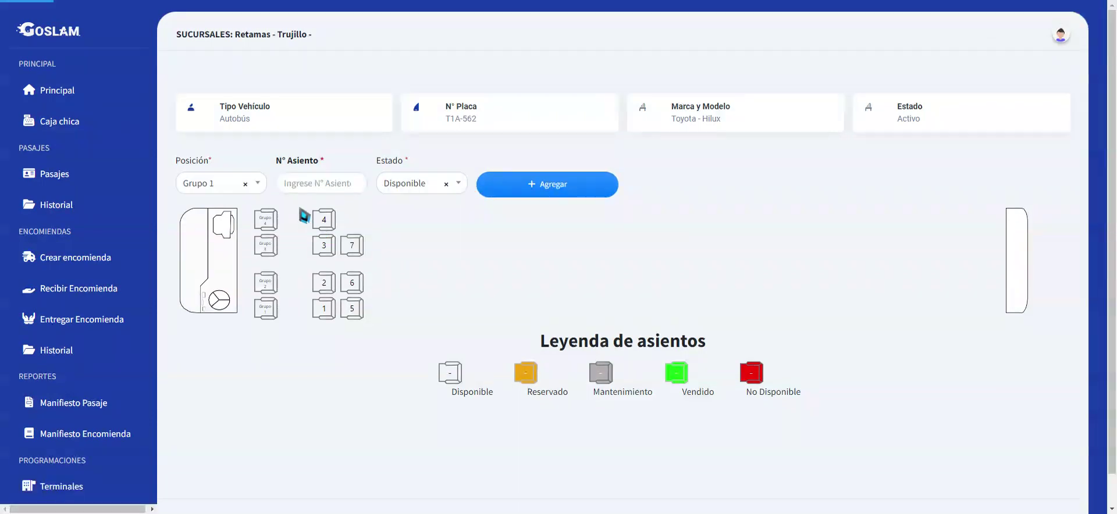
Add seat number 8 in Grupo 4 of the bus with the status Disponible
{"action": "left_click", "coordinate": [223, 185]}
{"action": "left_click", "coordinate": [221, 293]}
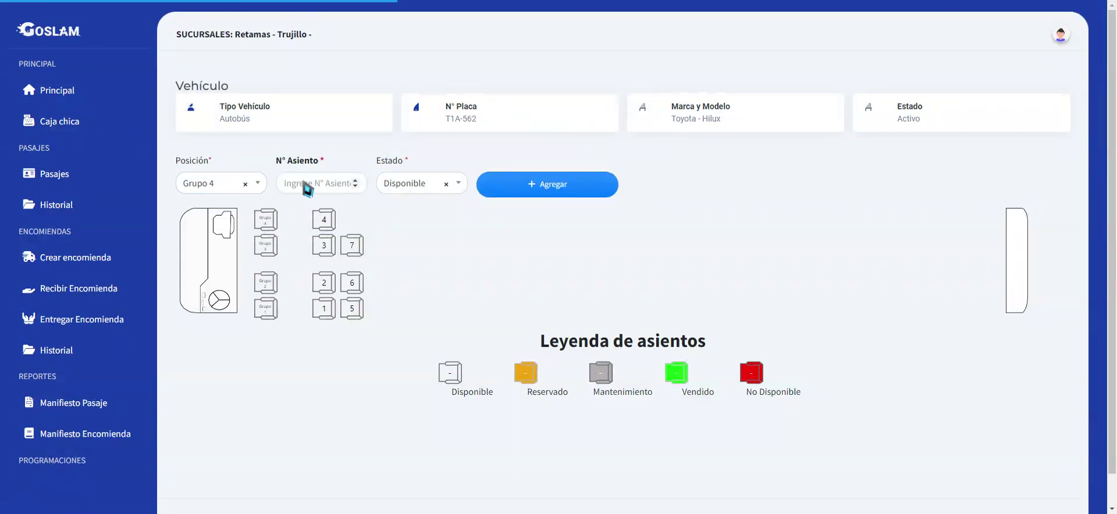
{"action": "left_click", "coordinate": [309, 185]}
{"action": "type", "text": "4"}
{"action": "left_click", "coordinate": [568, 186]}
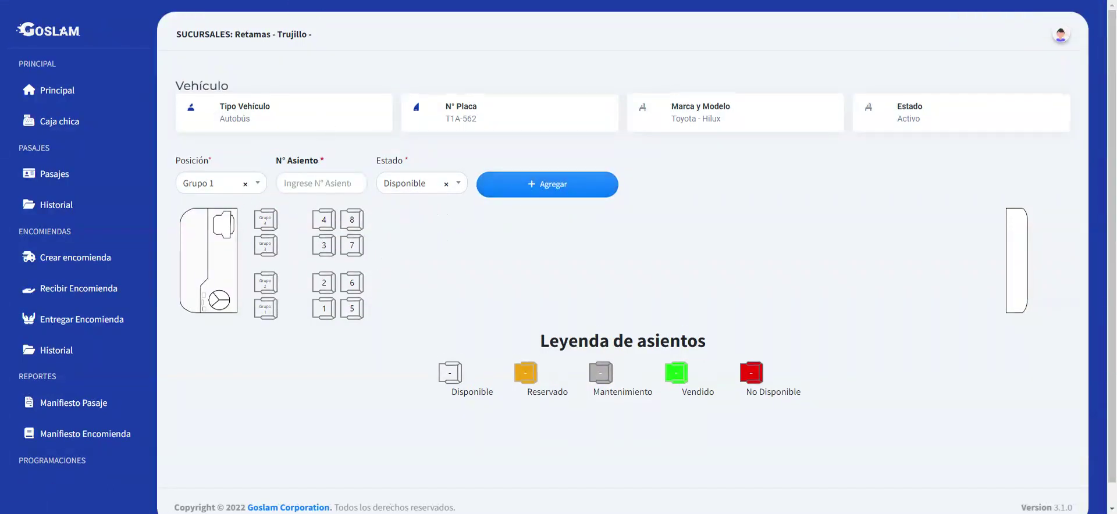
Add seat number 9 in Grupo 1 of the bus with the status Disponible
{"action": "left_click", "coordinate": [220, 184]}
{"action": "left_click", "coordinate": [326, 185]}
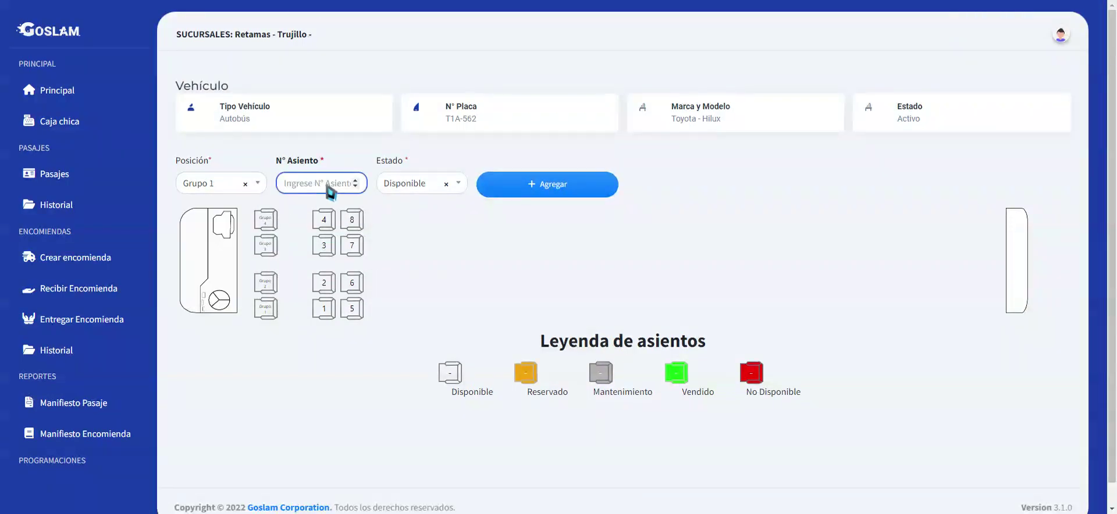
{"action": "type", "text": "9"}
{"action": "left_click", "coordinate": [550, 185]}
Add seat number 10 in Grupo 2 of the bus with the status Disponible
{"action": "left_click", "coordinate": [204, 185]}
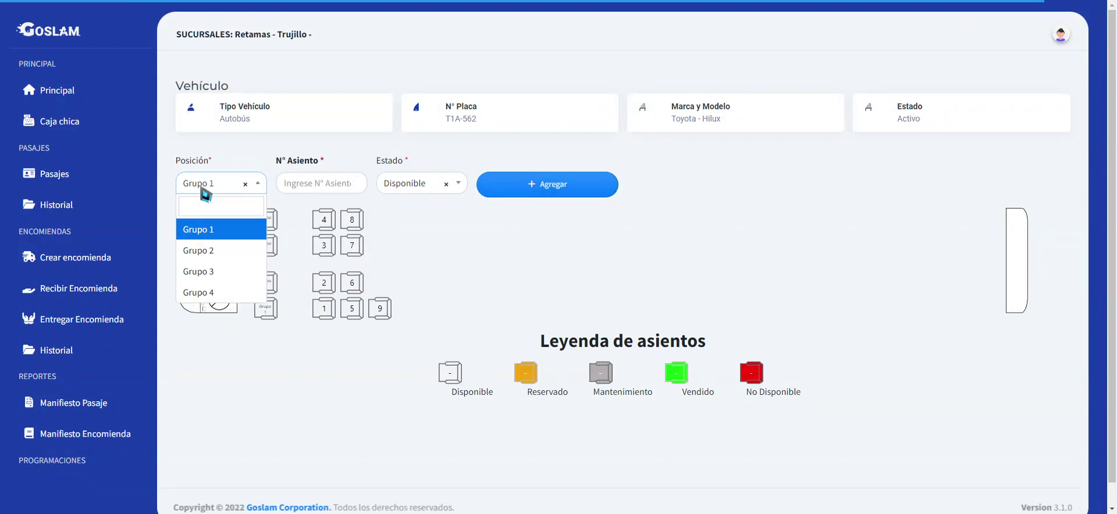
{"action": "left_click", "coordinate": [201, 251]}
{"action": "left_click", "coordinate": [322, 184]}
{"action": "type", "text": "10"}
{"action": "left_click", "coordinate": [514, 189]}
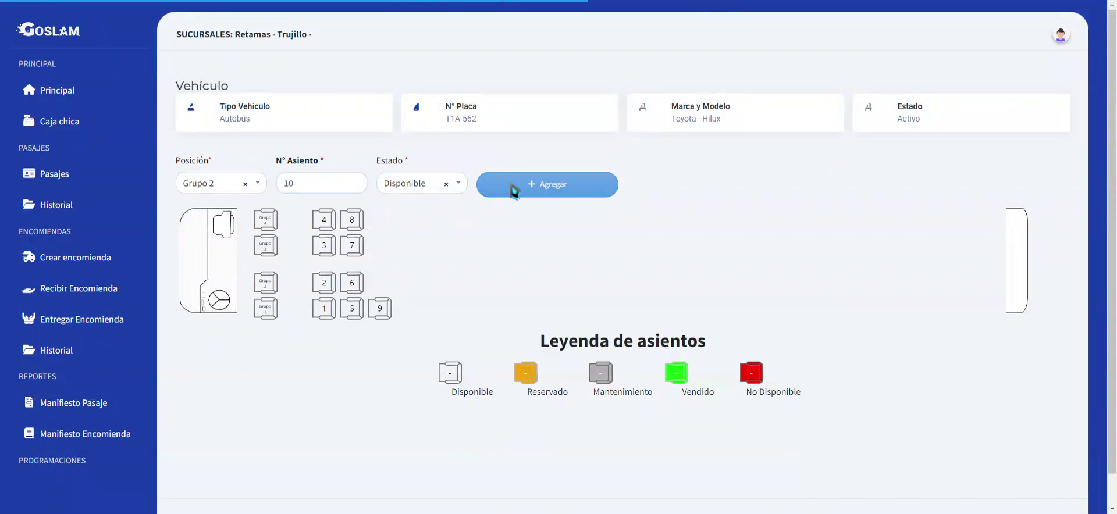
Add seat number 11 in Grupo 3 of the bus with the status Disponible
{"action": "left_click", "coordinate": [218, 184]}
{"action": "left_click", "coordinate": [209, 266]}
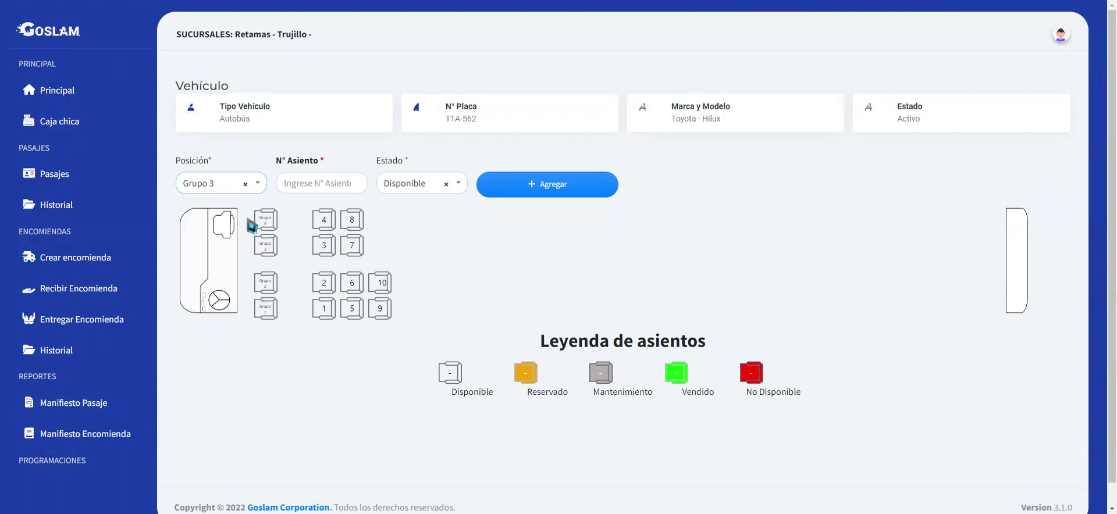
{"action": "left_click", "coordinate": [325, 183]}
{"action": "type", "text": "11"}
{"action": "left_click", "coordinate": [512, 186]}
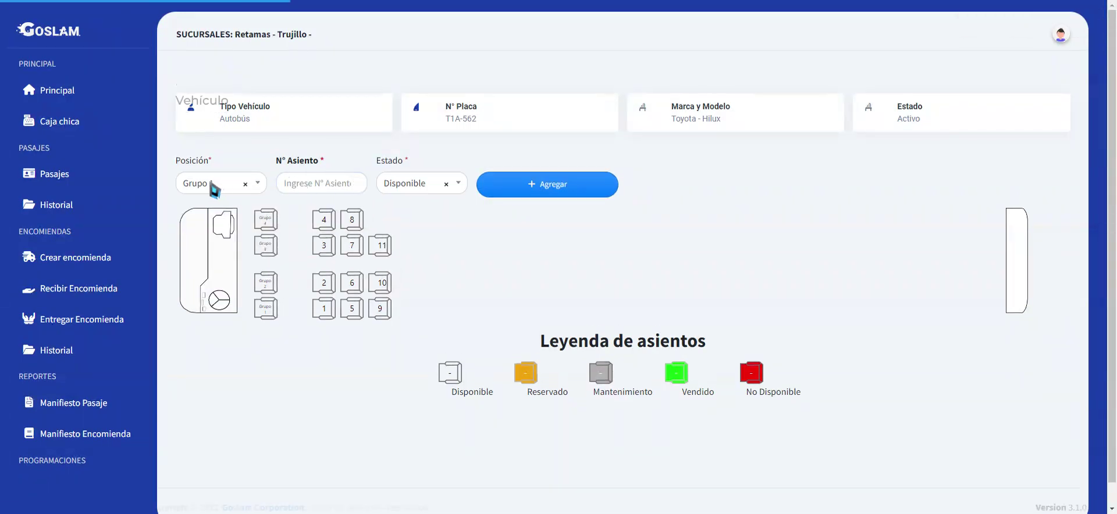
Add seat number 12 in Grupo 4 of the bus with the status Disponible
{"action": "left_click", "coordinate": [214, 184]}
{"action": "left_click", "coordinate": [247, 289]}
{"action": "left_click", "coordinate": [316, 185]}
{"action": "type", "text": "12"}
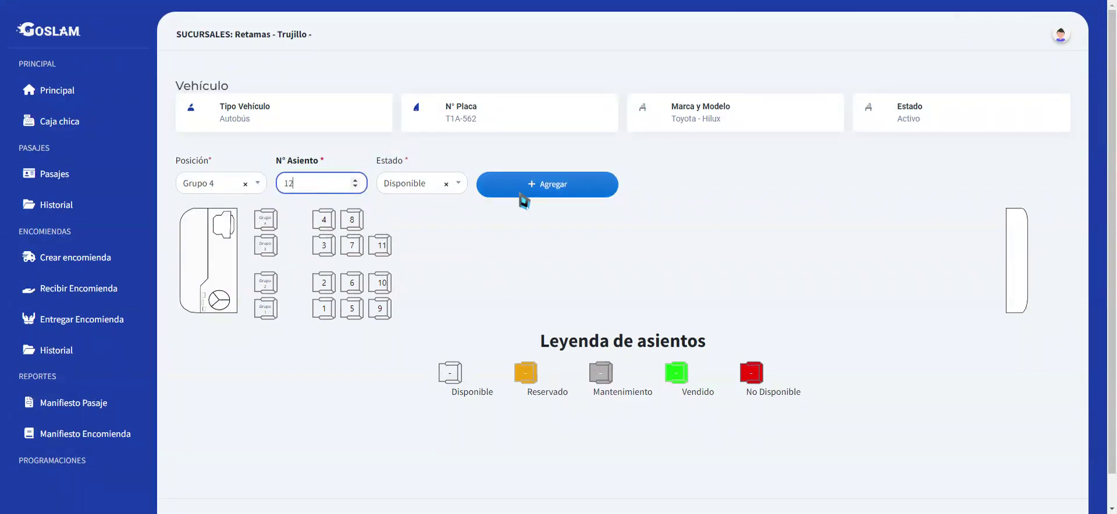
{"action": "left_click", "coordinate": [521, 194]}
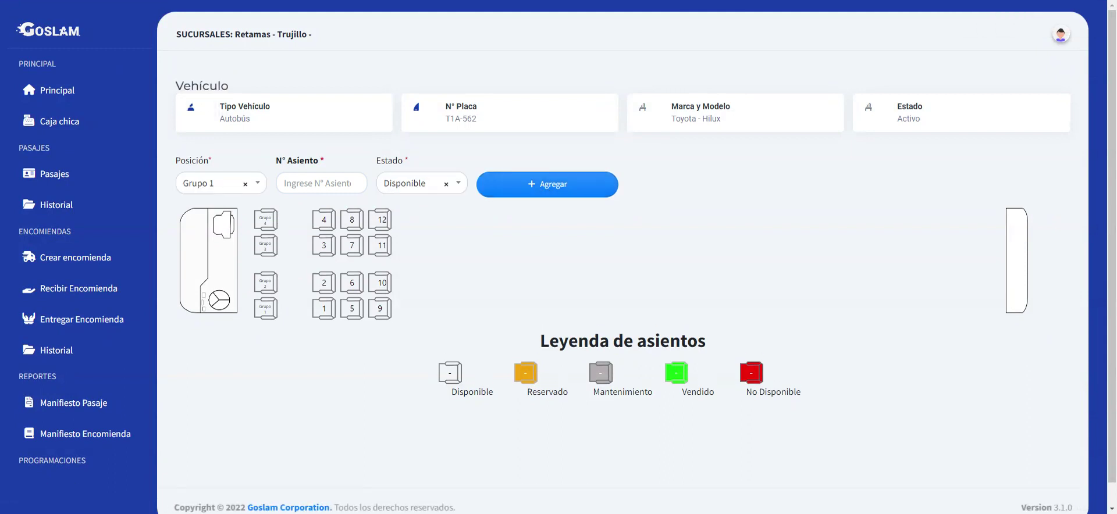
Change the status of the bus's seat number 7 to Mantenimiento and update it
{"action": "left_click", "coordinate": [354, 251]}
{"action": "left_click", "coordinate": [396, 185]}
{"action": "left_click", "coordinate": [411, 249]}
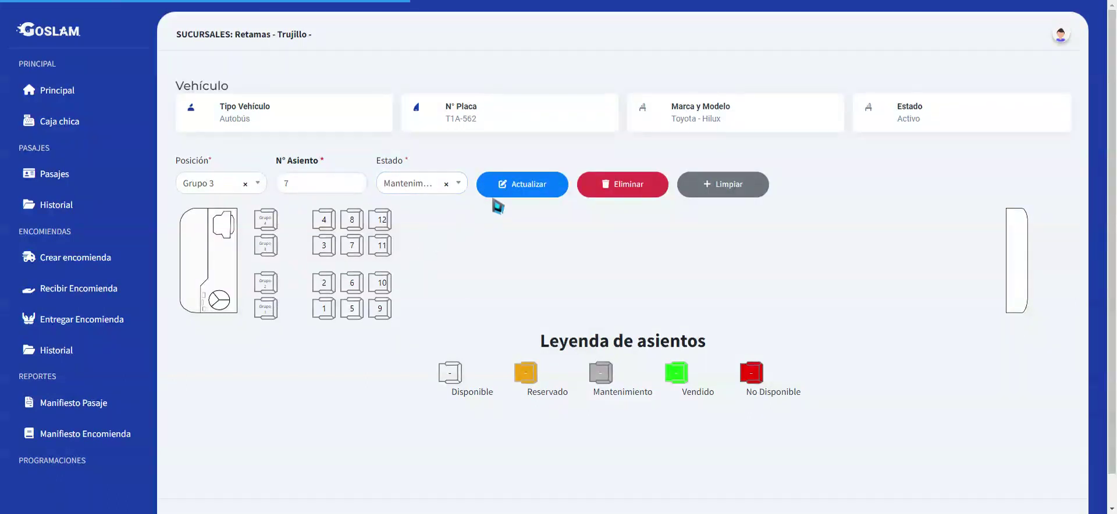
{"action": "left_click", "coordinate": [531, 191]}
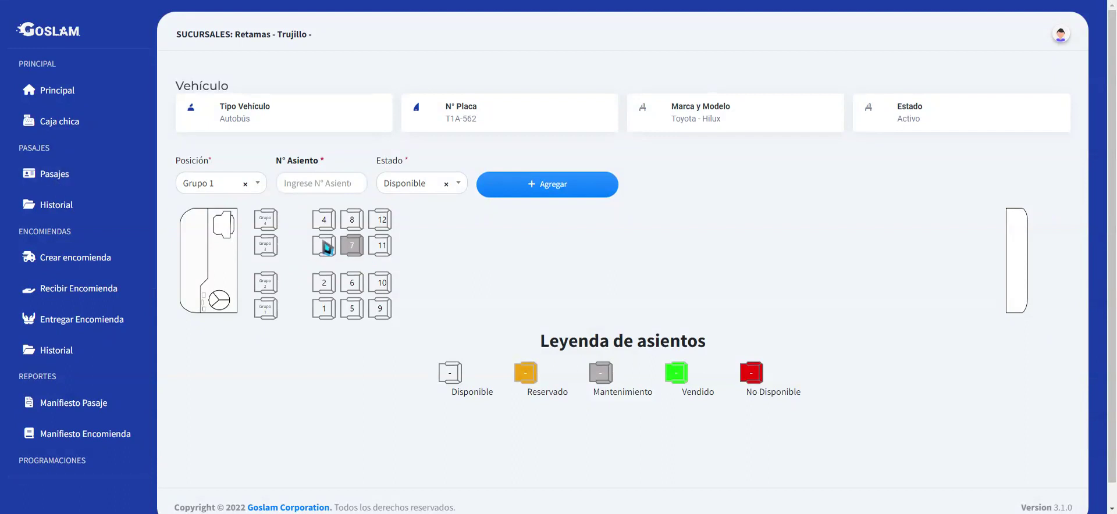
Change the status of the bus's seat number 7 to No Disponible and update it
{"action": "left_click", "coordinate": [357, 253]}
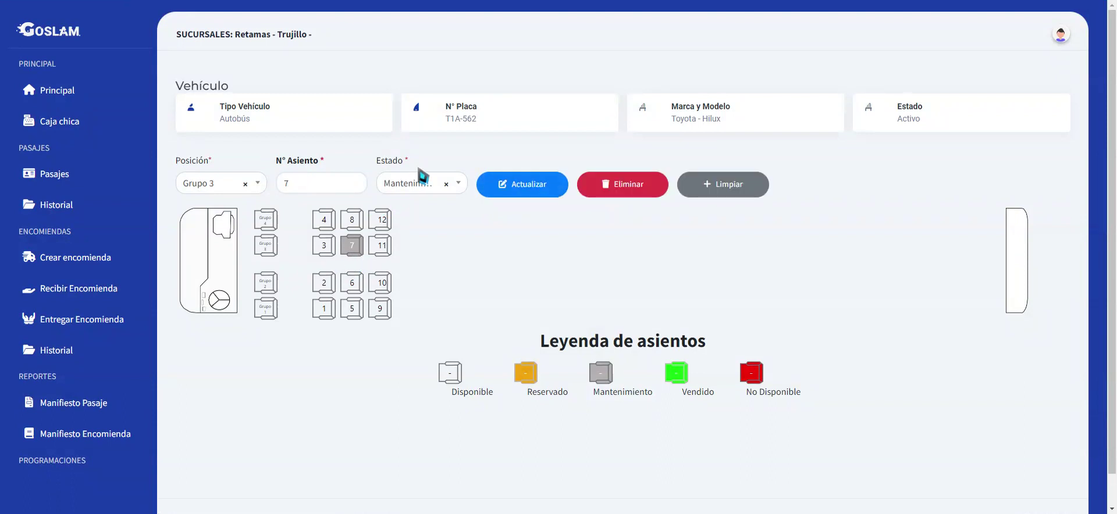
{"action": "left_click", "coordinate": [411, 190]}
{"action": "left_click", "coordinate": [418, 269]}
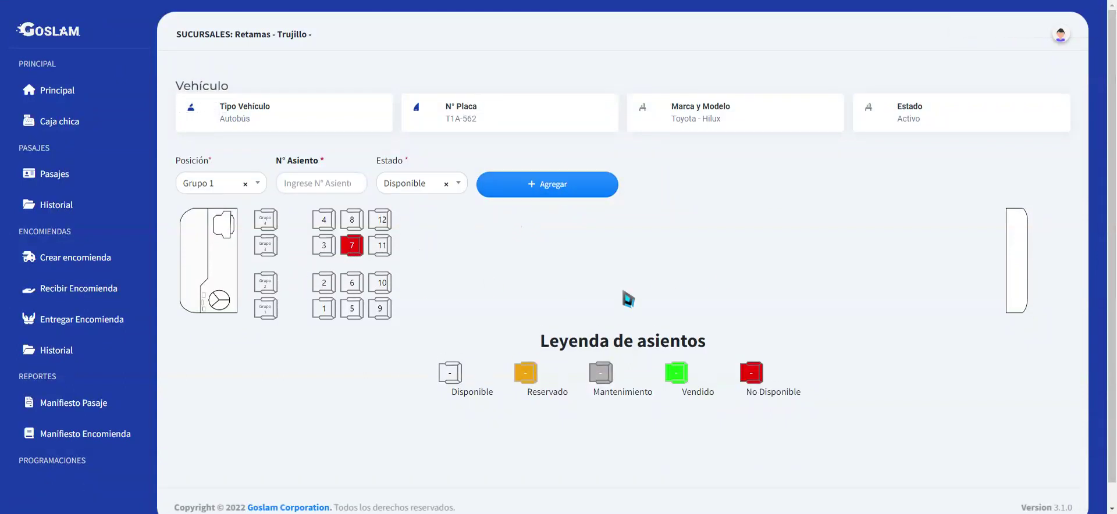
Add seat number 13 in Grupo 1 of the bus with the status Disponible
{"action": "left_click", "coordinate": [224, 184]}
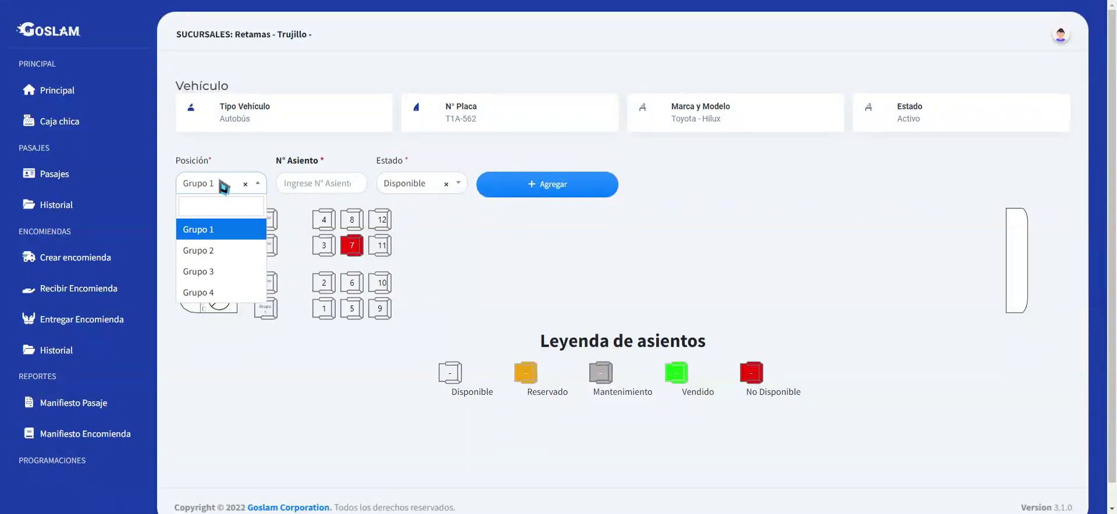
{"action": "left_click", "coordinate": [322, 183]}
{"action": "type", "text": "13"}
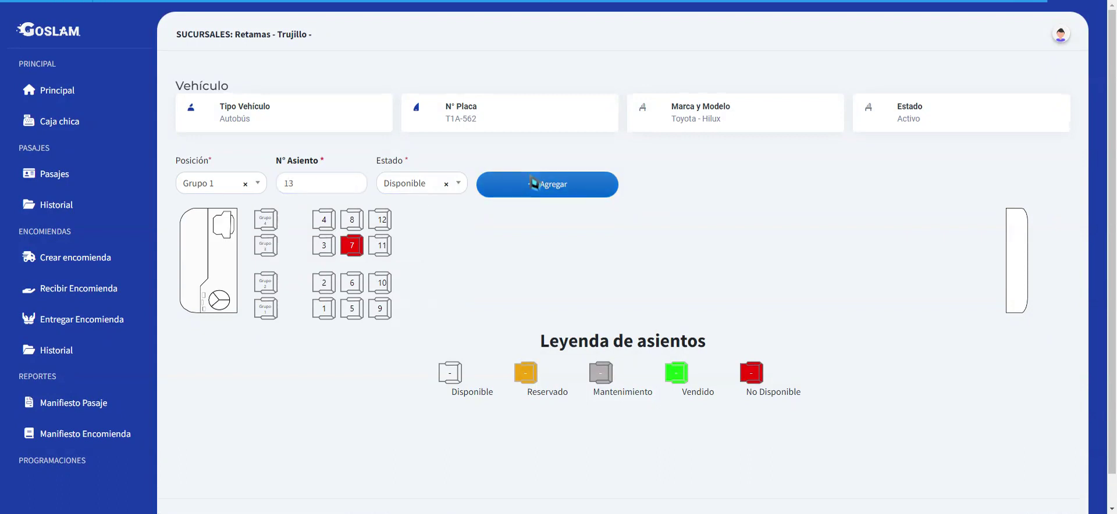
{"action": "left_click", "coordinate": [484, 184]}
Add seat number 14 in Grupo 2 of the bus with the status Disponible
{"action": "left_click", "coordinate": [231, 184]}
{"action": "left_click", "coordinate": [220, 248]}
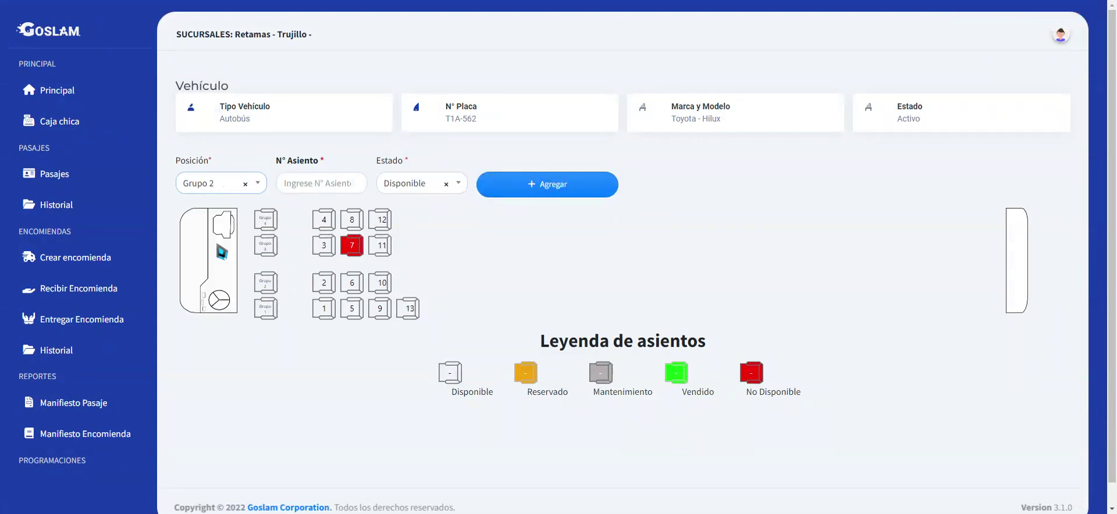
{"action": "left_click", "coordinate": [301, 185]}
{"action": "type", "text": "14"}
{"action": "left_click", "coordinate": [524, 186]}
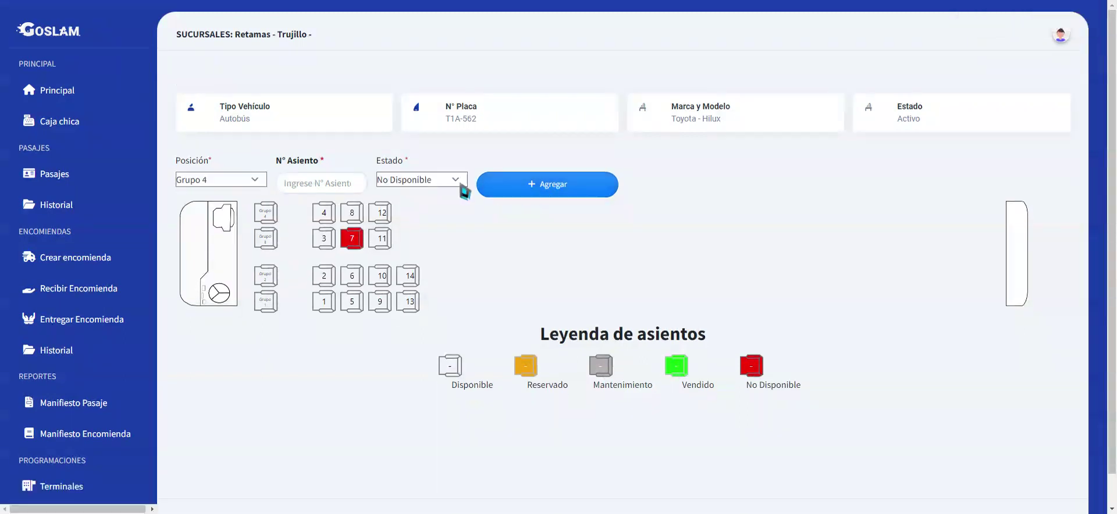
Add seat number 15 in Grupo 3 of the bus with the status Disponible
{"action": "left_click", "coordinate": [201, 184]}
{"action": "left_click", "coordinate": [213, 277]}
{"action": "left_click", "coordinate": [309, 185]}
{"action": "type", "text": "15"}
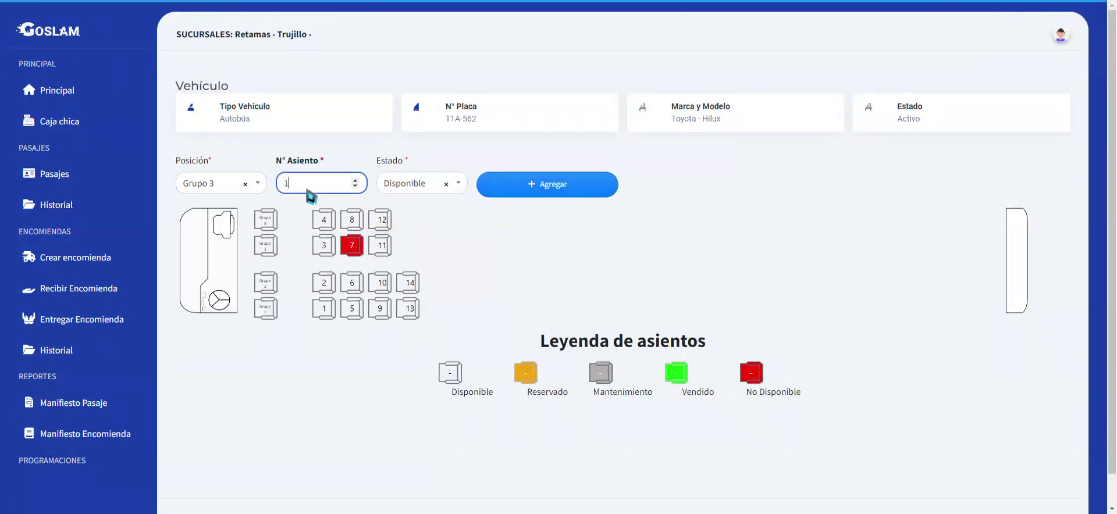
{"action": "left_click", "coordinate": [577, 185]}
Add seat number 16 in Grupo 4 of the bus with the status Disponible
{"action": "left_click", "coordinate": [212, 183]}
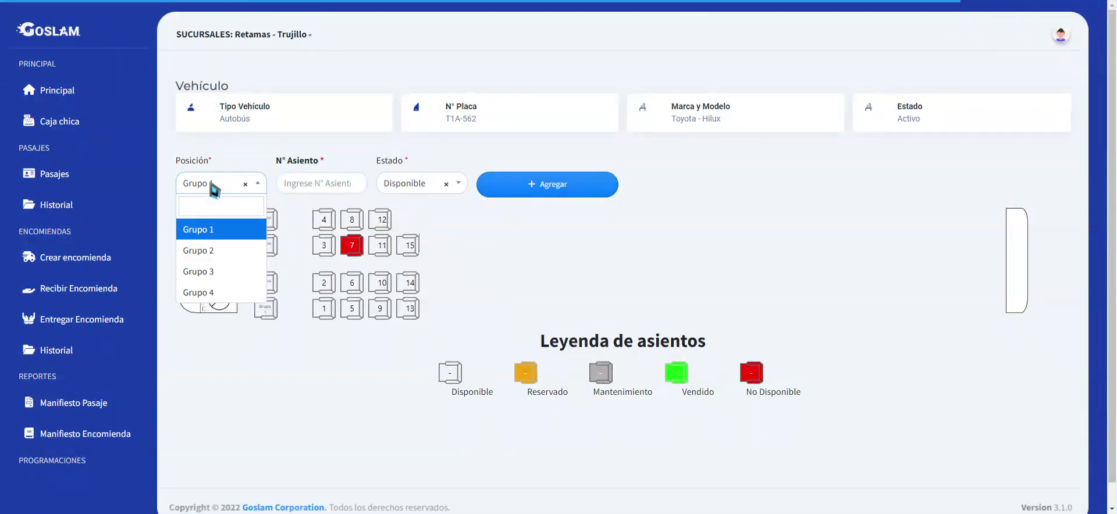
{"action": "left_click", "coordinate": [222, 291]}
{"action": "left_click", "coordinate": [317, 185]}
{"action": "type", "text": "16"}
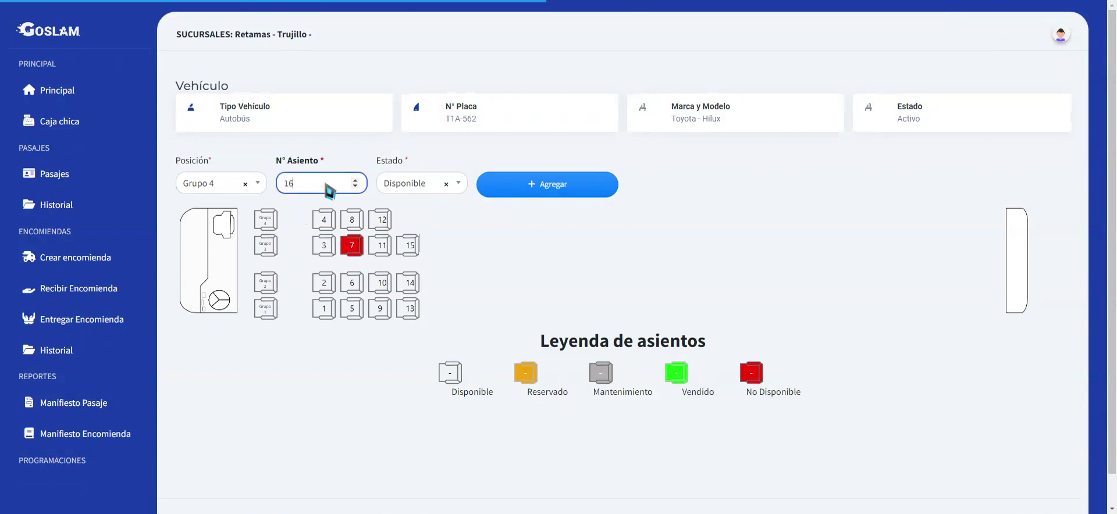
{"action": "left_click", "coordinate": [562, 190]}
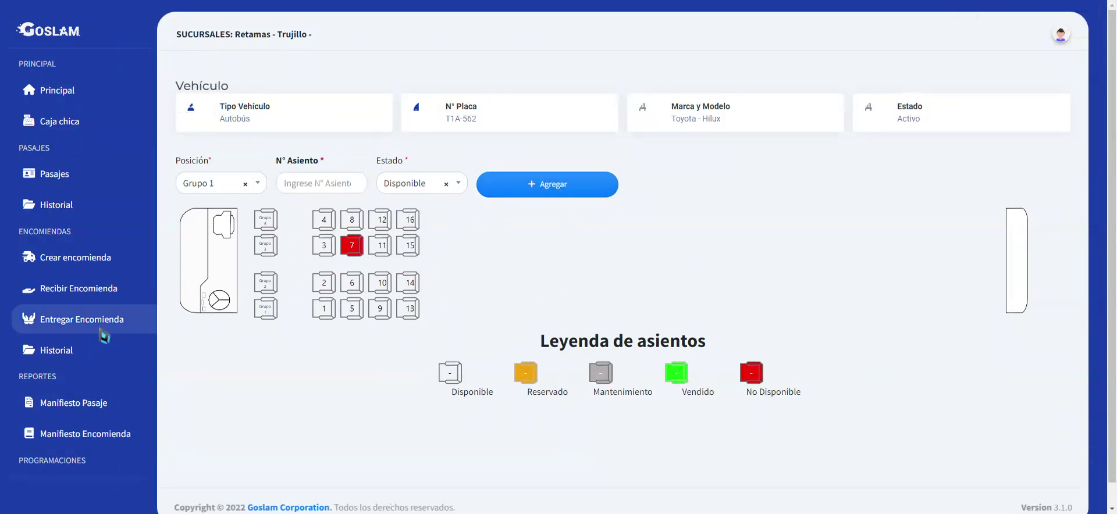
Go to the vehicle list and start a new vehicle record of the type Camioneta
{"action": "scroll", "coordinate": [100, 350], "scroll_direction": "down", "scroll_amount": 5}
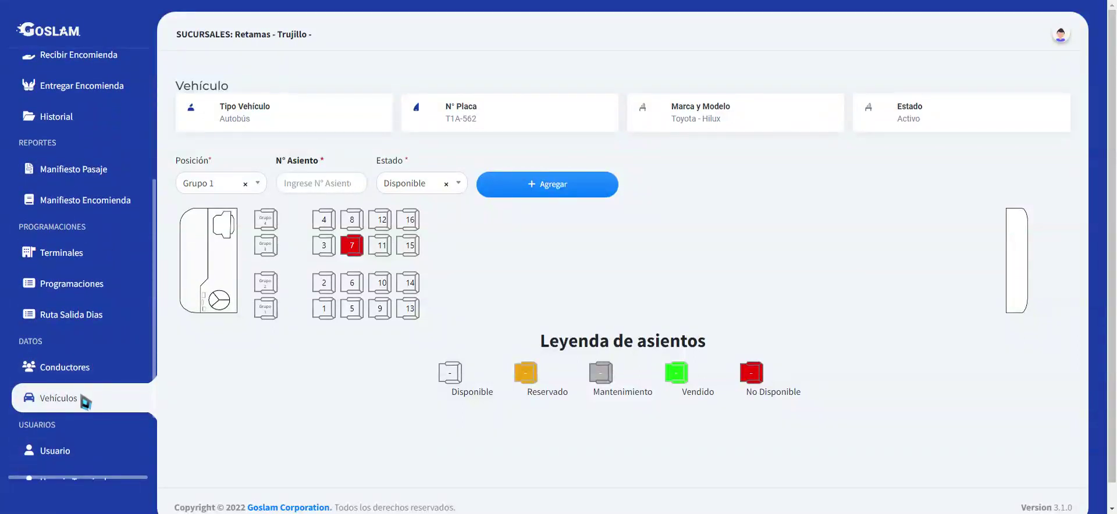
{"action": "left_click", "coordinate": [58, 398]}
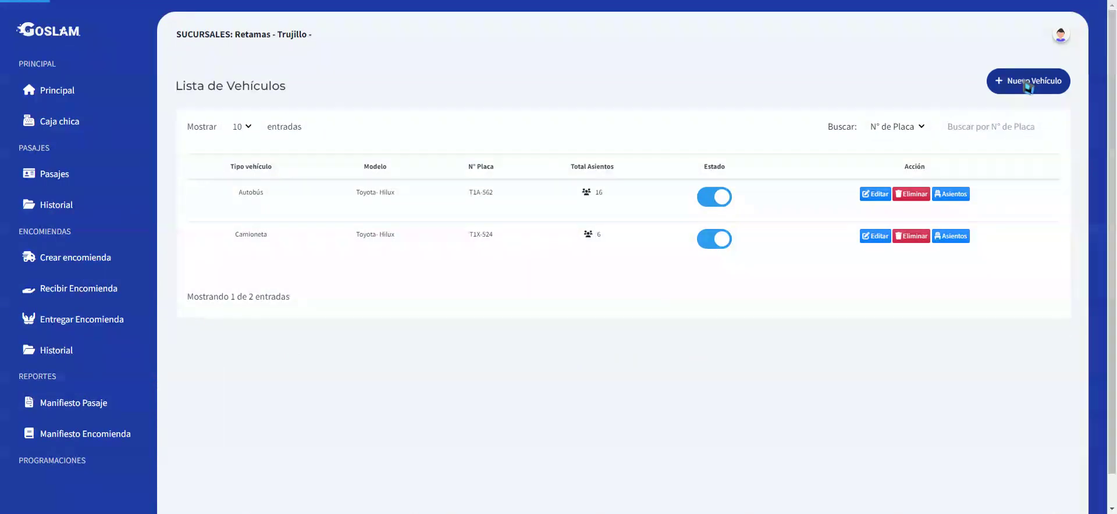
{"action": "left_click", "coordinate": [1024, 82]}
{"action": "left_click", "coordinate": [689, 136]}
{"action": "left_click", "coordinate": [684, 184]}
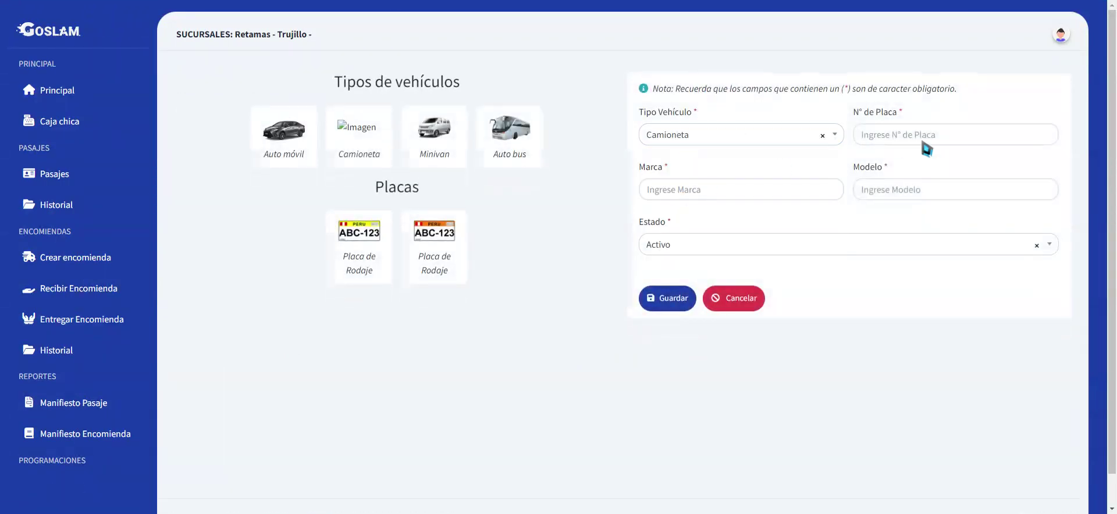
Fill in the plate G5A-547, brand Toyota and model Hilux for the new pickup and save the record
{"action": "left_click", "coordinate": [923, 142]}
{"action": "type", "text": "t5"}
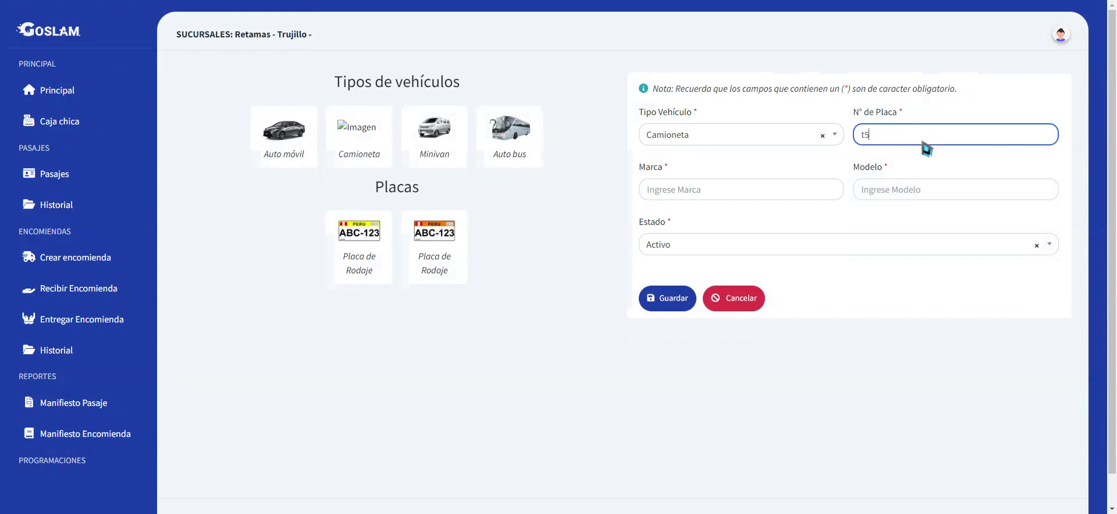
{"action": "key", "text": "BackSpace"}
{"action": "key", "text": "BackSpace"}
{"action": "type", "text": "G5"}
{"action": "left_click", "coordinate": [742, 190]}
{"action": "type", "text": "Toyota"}
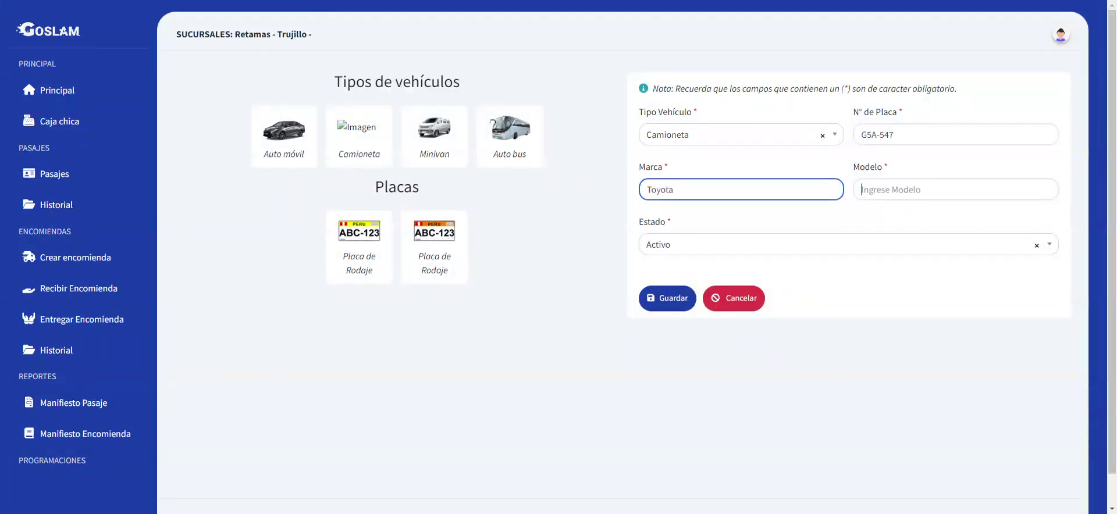
{"action": "left_click", "coordinate": [955, 189]}
{"action": "type", "text": "Hilux"}
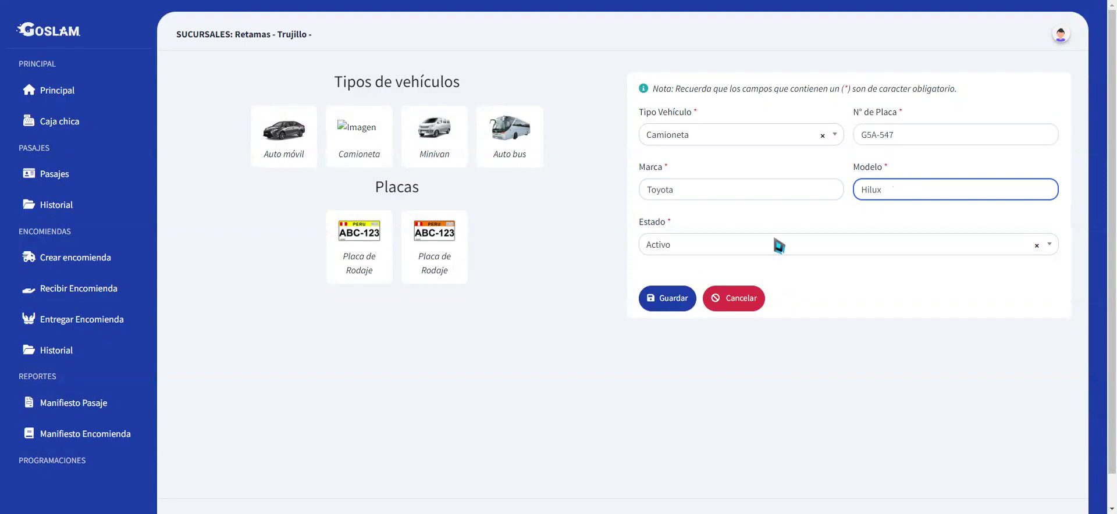
{"action": "left_click", "coordinate": [670, 299]}
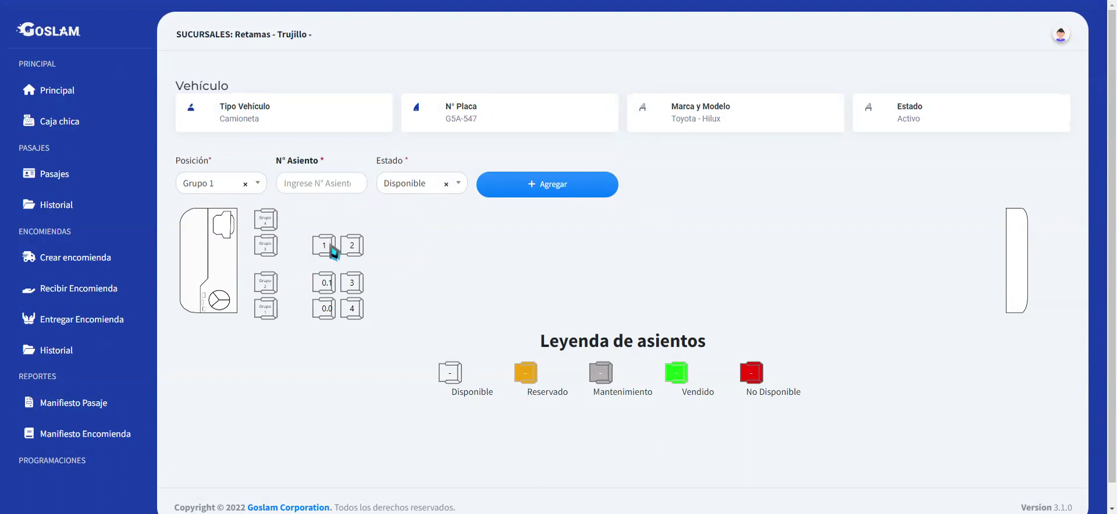
{"action": "left_click_drag", "start_coordinate": [318, 235], "coordinate": [308, 257]}
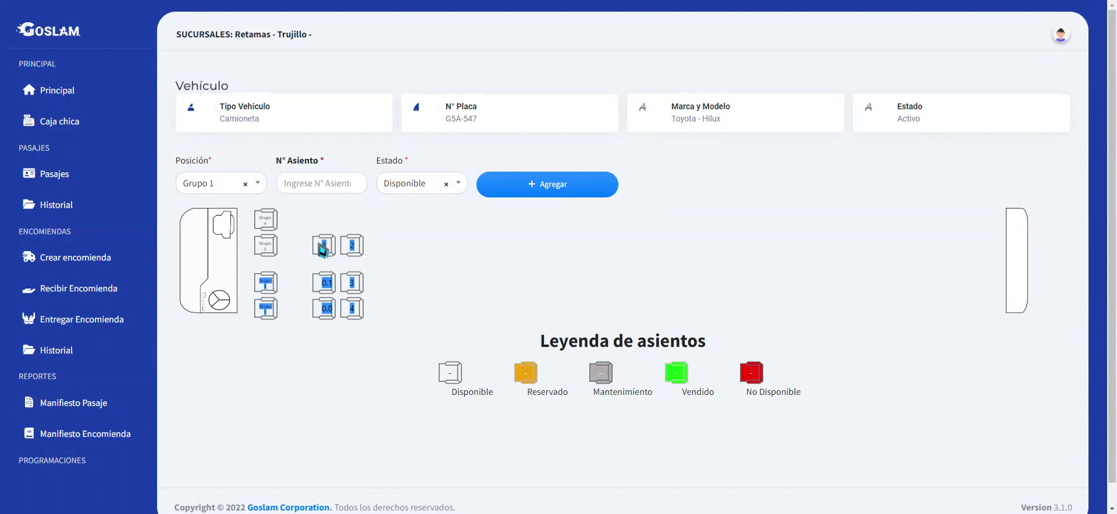
{"action": "left_click", "coordinate": [372, 291]}
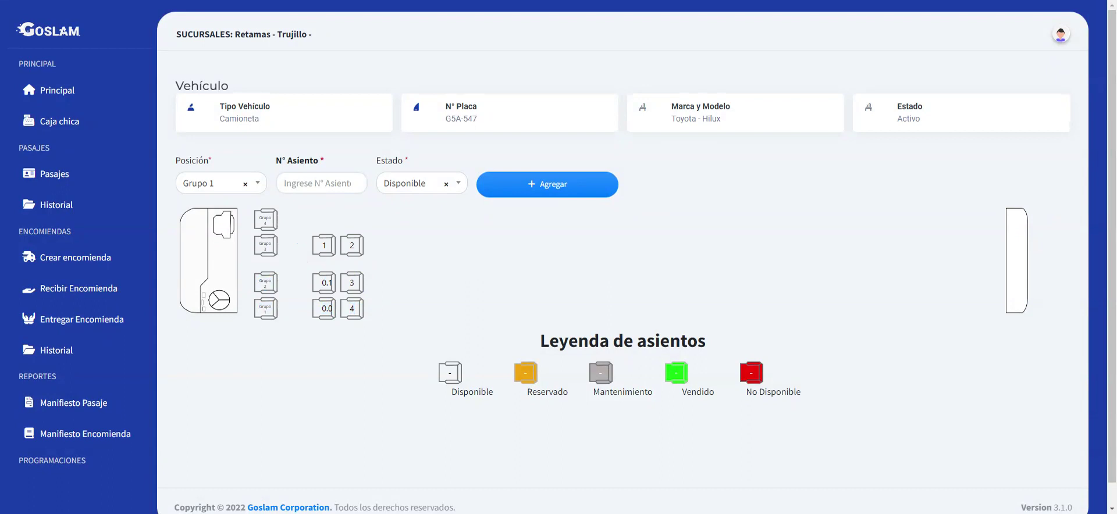
Change the status of the pickup's seat 0.1 in Grupo 2 to No Disponible and update it
{"action": "left_click", "coordinate": [329, 284]}
{"action": "left_click", "coordinate": [421, 193]}
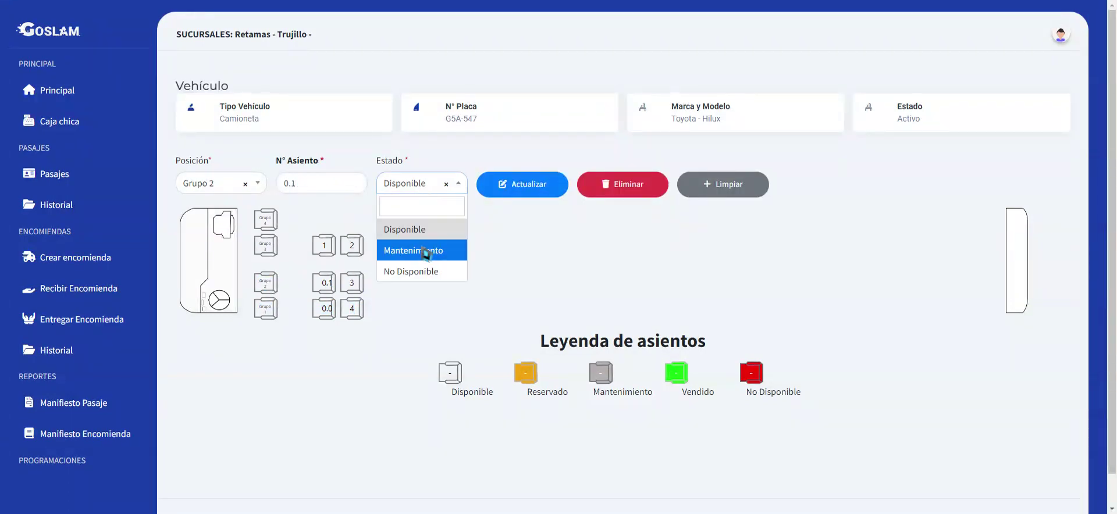
{"action": "left_click", "coordinate": [425, 272]}
{"action": "left_click", "coordinate": [521, 186]}
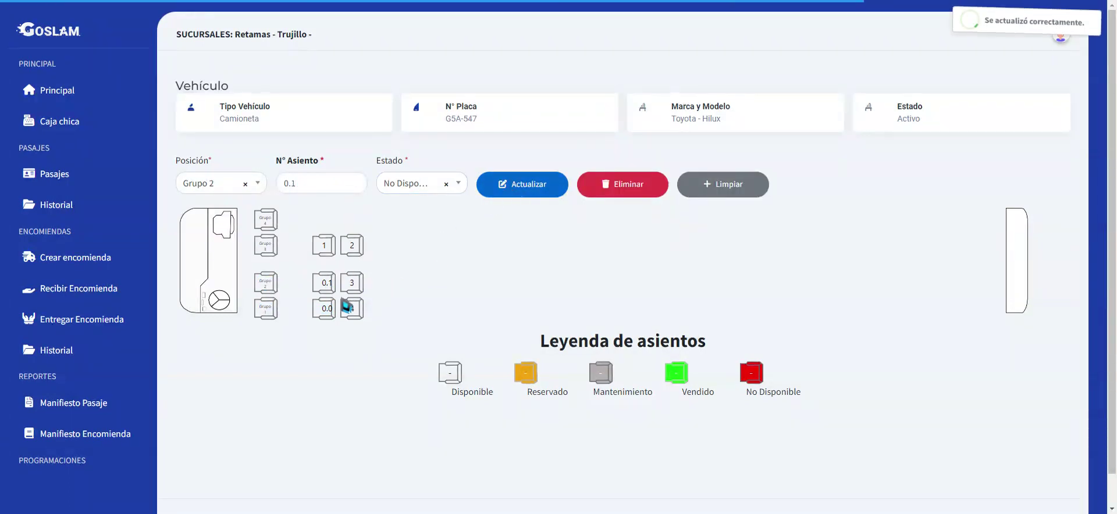
Change the status of the pickup's seat 0.0 in Grupo 1 to No Disponible and update it
{"action": "left_click", "coordinate": [329, 314]}
{"action": "left_click", "coordinate": [436, 187]}
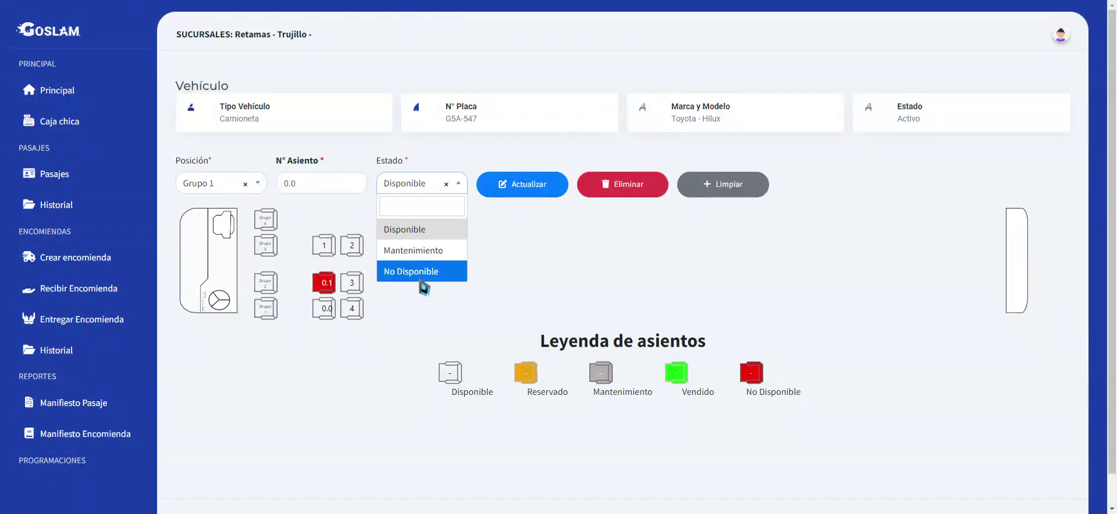
{"action": "left_click", "coordinate": [425, 272]}
{"action": "left_click", "coordinate": [497, 188]}
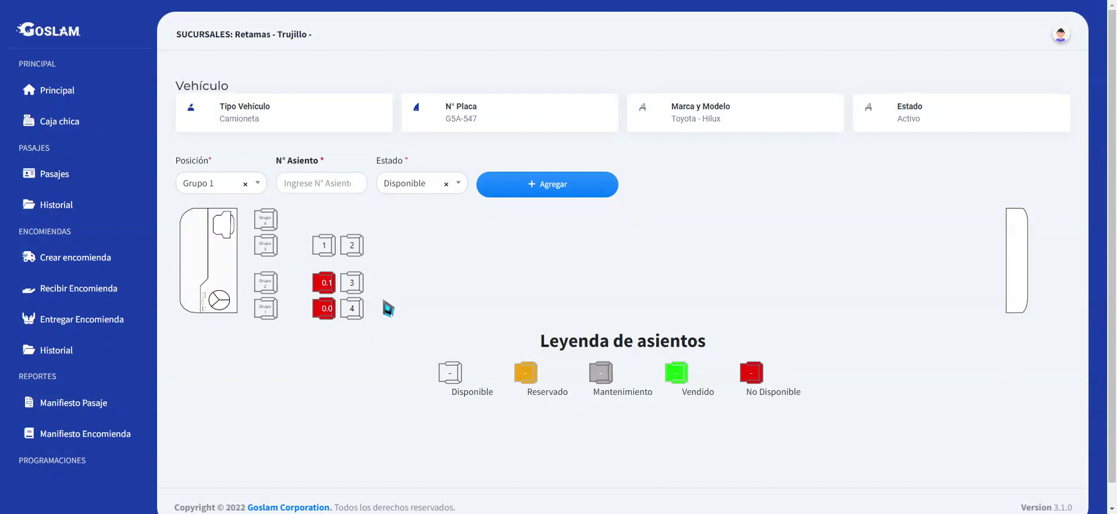
Change the status of the pickup's seat 1 in Grupo 3 to No Disponible and update it
{"action": "scroll", "coordinate": [356, 314], "scroll_direction": "down", "scroll_amount": 1}
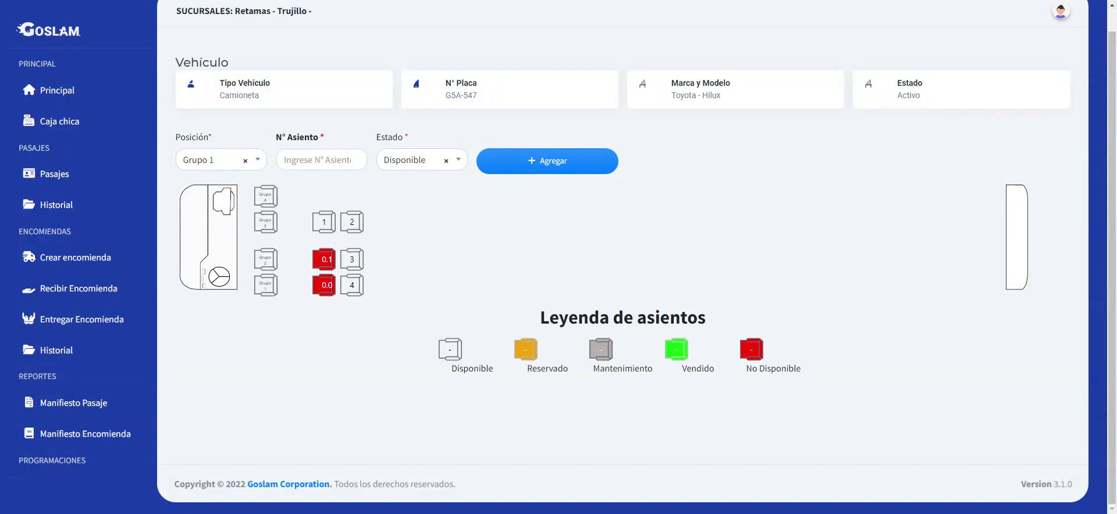
{"action": "left_click", "coordinate": [329, 227]}
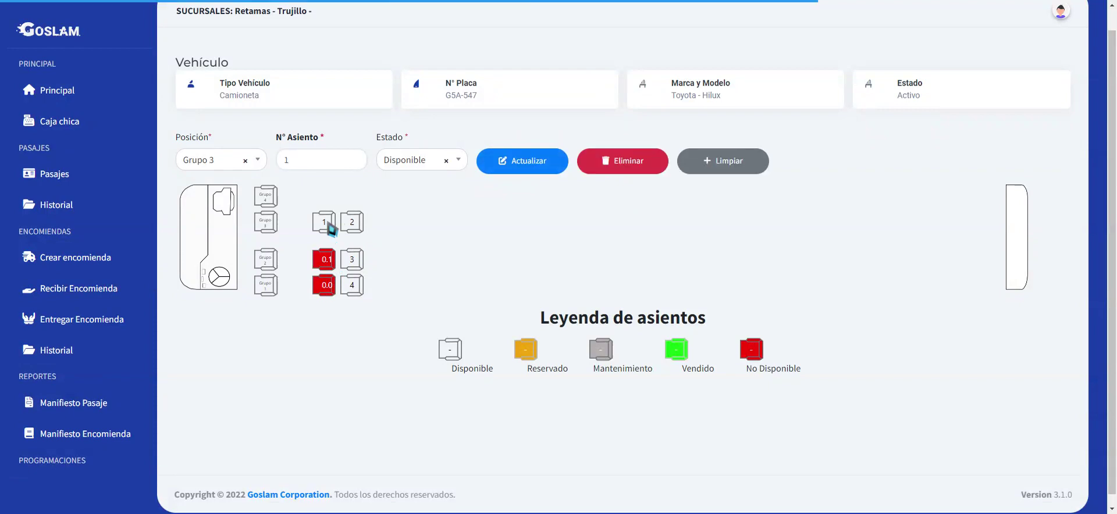
{"action": "left_click", "coordinate": [448, 152]}
{"action": "left_click", "coordinate": [506, 160]}
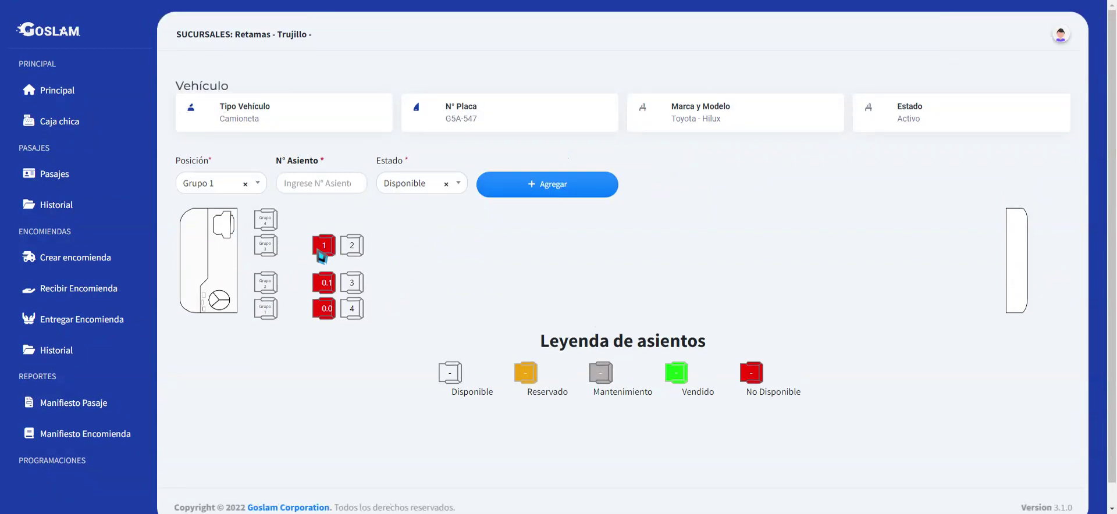
Set the status of the pickup's seat 1 in Grupo 3 back to Disponible and update it
{"action": "left_click", "coordinate": [325, 248]}
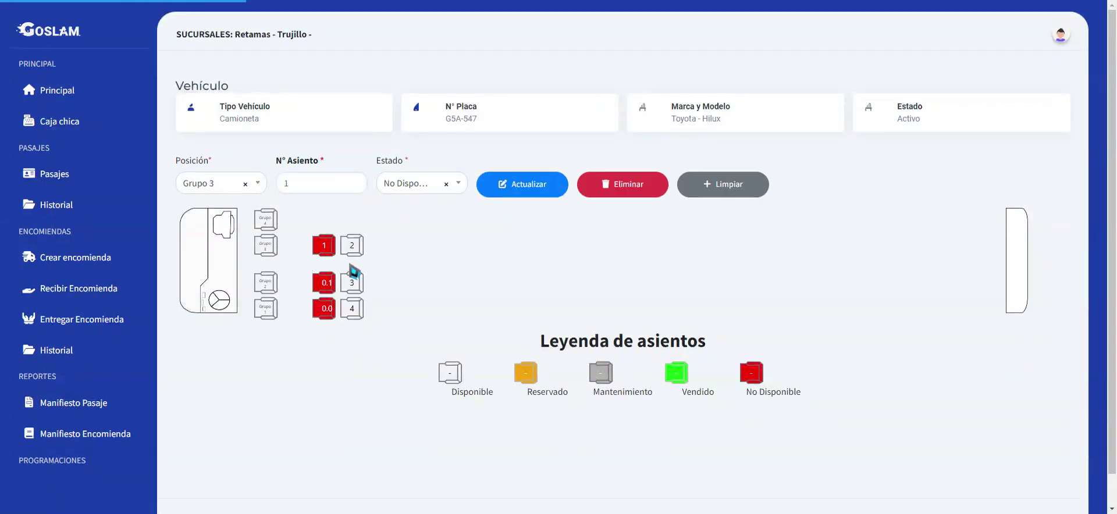
{"action": "left_click", "coordinate": [423, 184]}
{"action": "left_click", "coordinate": [427, 227]}
{"action": "left_click", "coordinate": [510, 177]}
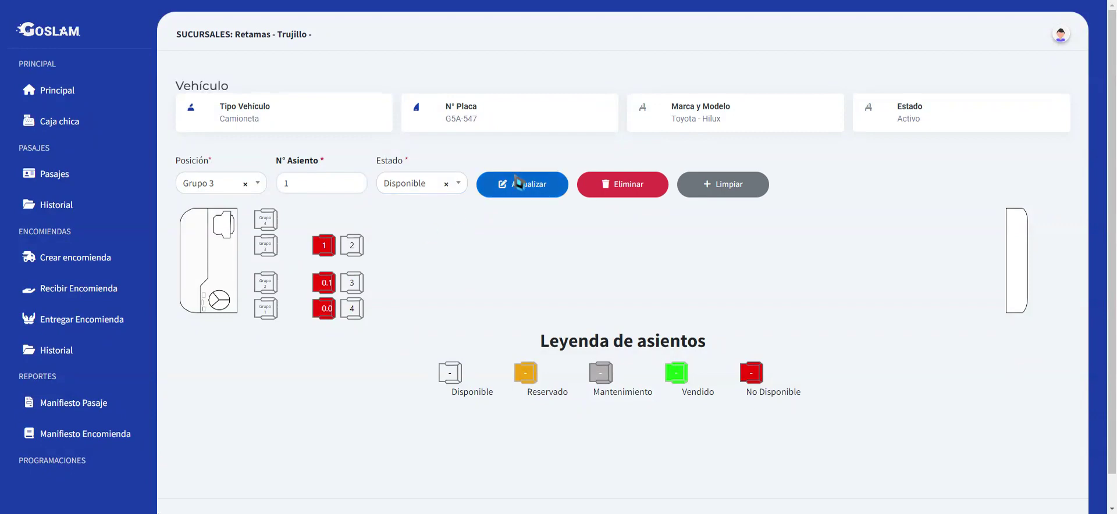
Return to the vehicle list
{"action": "scroll", "coordinate": [61, 402], "scroll_direction": "down", "scroll_amount": 2}
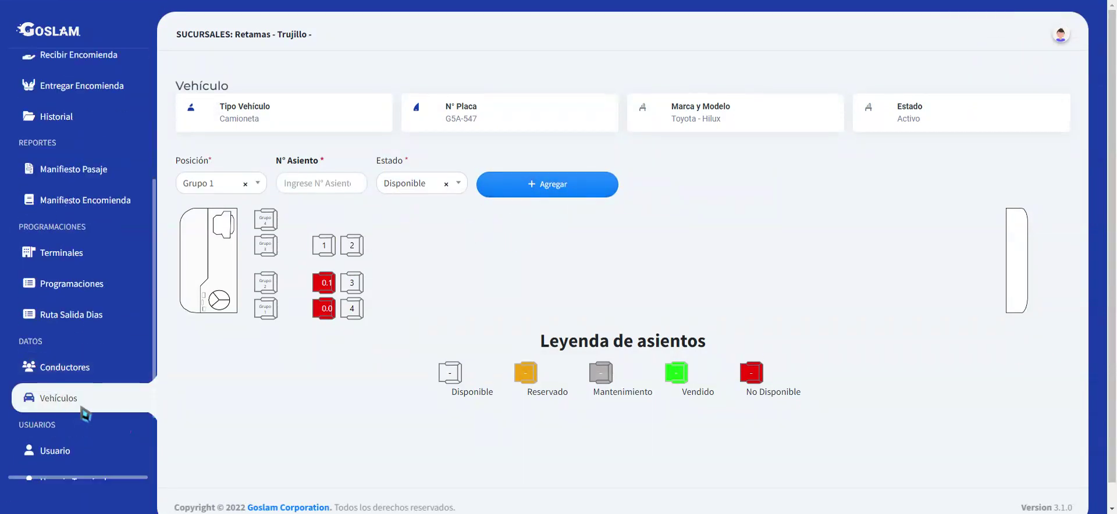